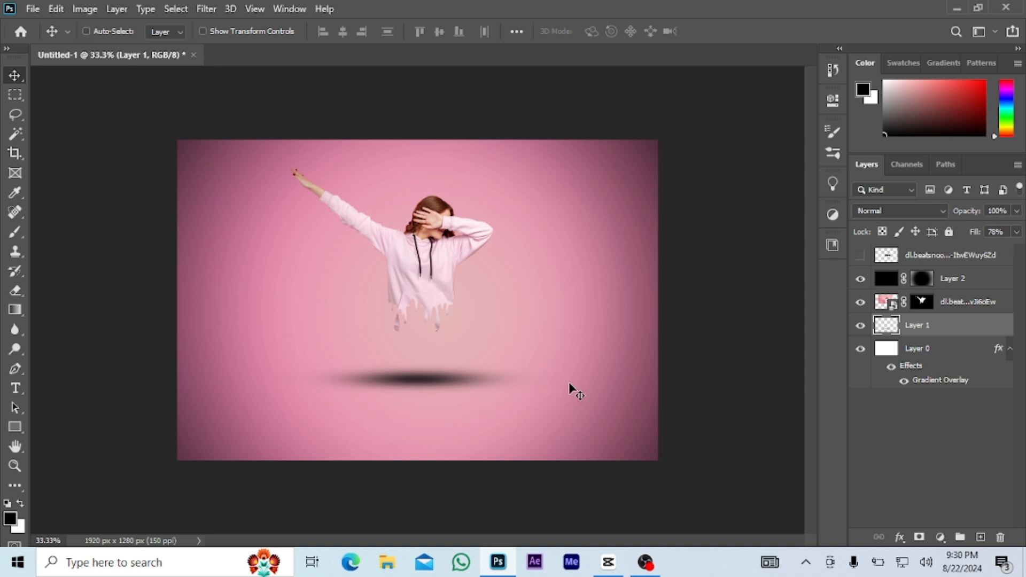
key("ctrl+plus")
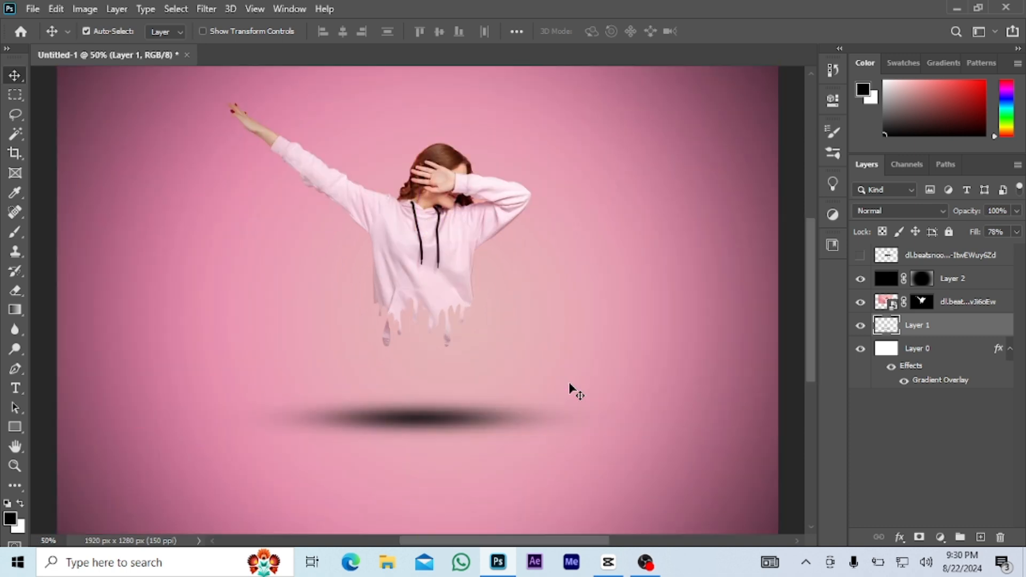
scroll(561, 368, "up", 3)
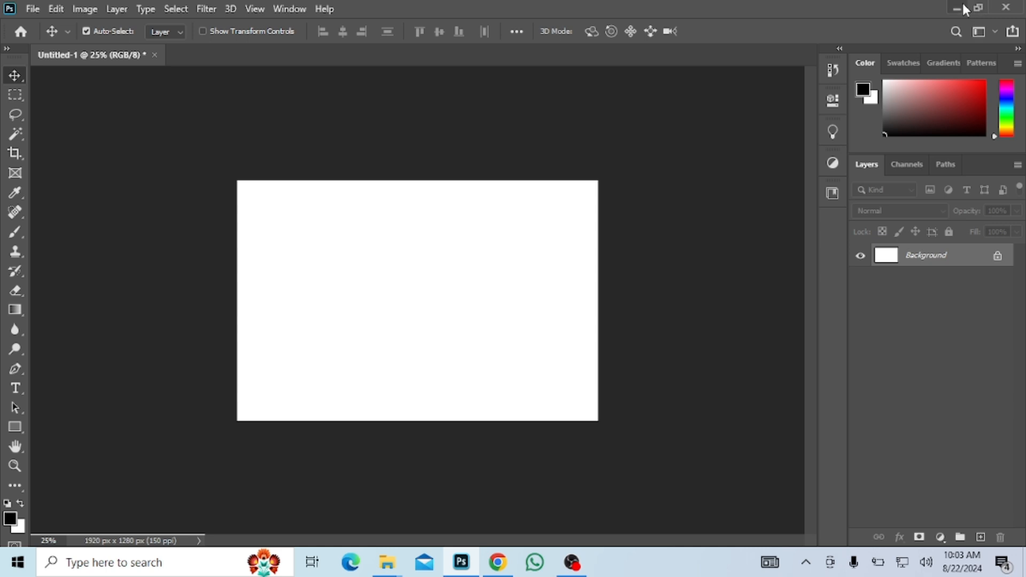
left_click(963, 4)
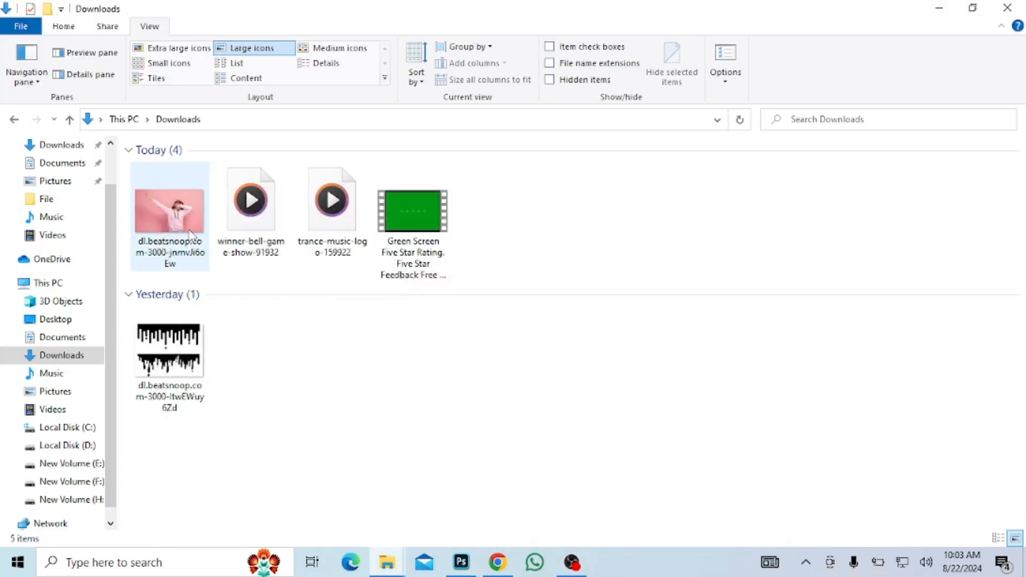
Place the downloaded photo of the woman in the pink hoodie into the open document as a new layer.
left_click_drag(191, 233, 380, 410)
left_click_drag(465, 534, 422, 309)
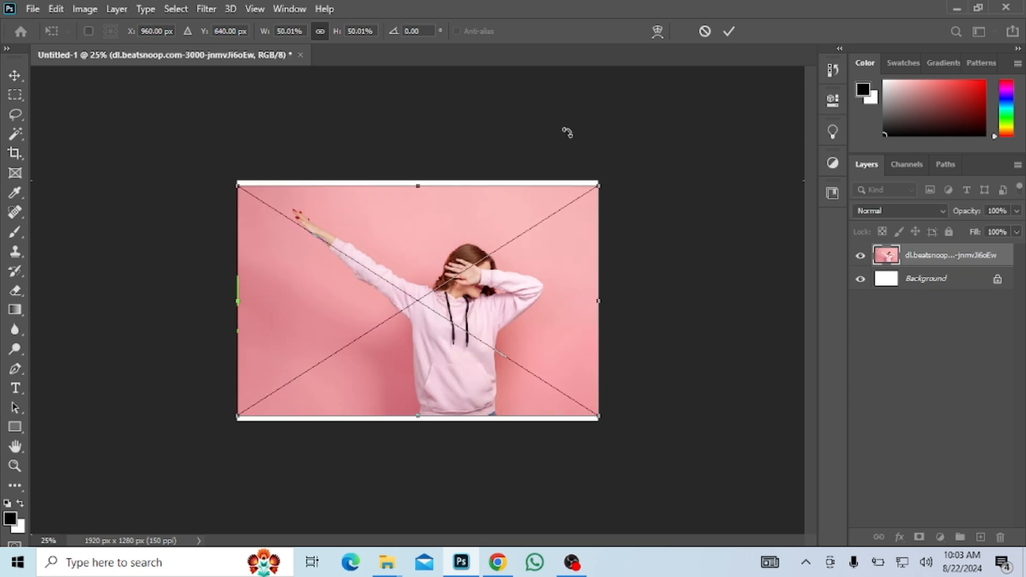
key("Return")
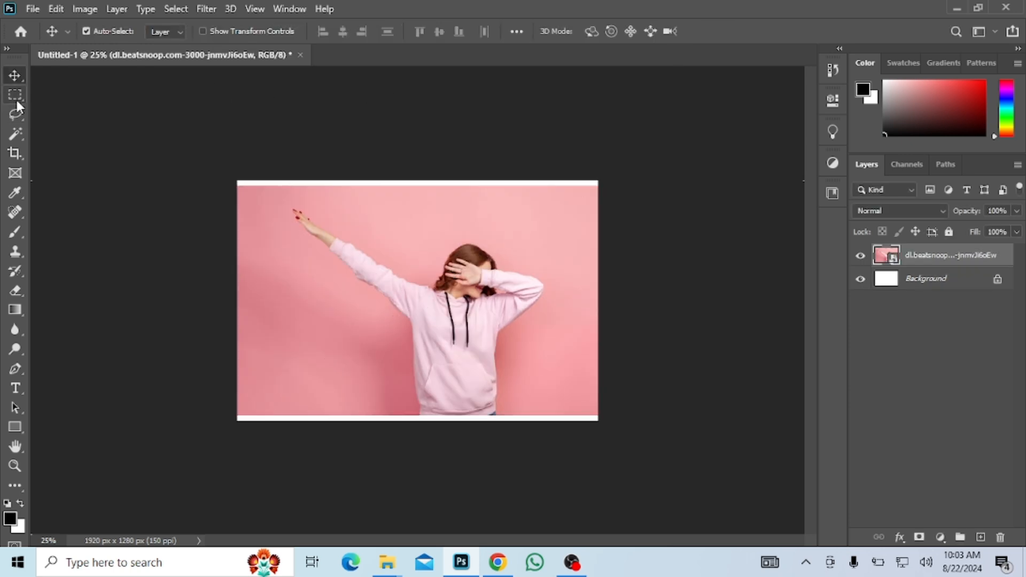
Select the woman with the Object Selection Tool and hide the photo's pink background with a layer mask.
left_click(18, 138)
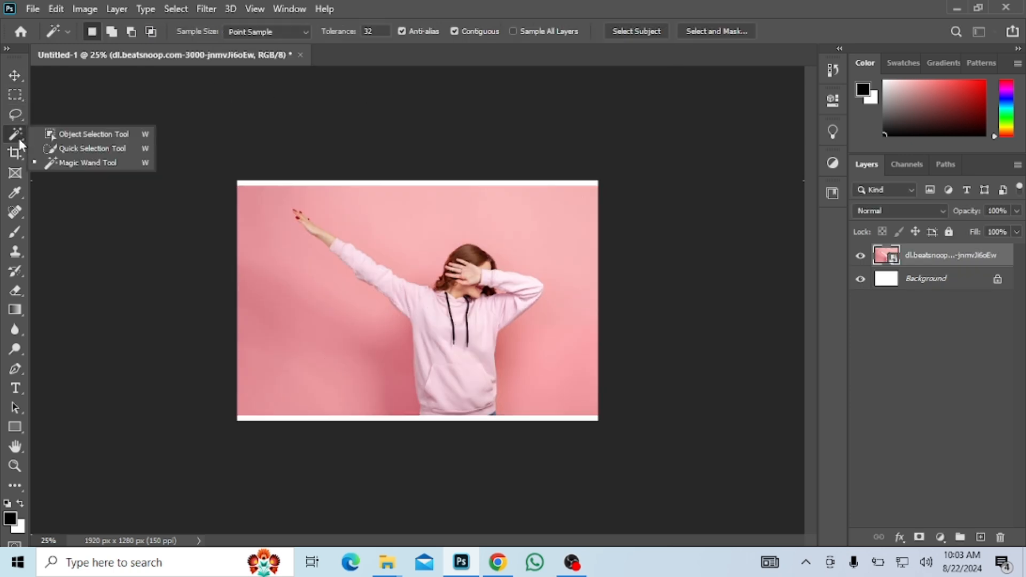
left_click(65, 134)
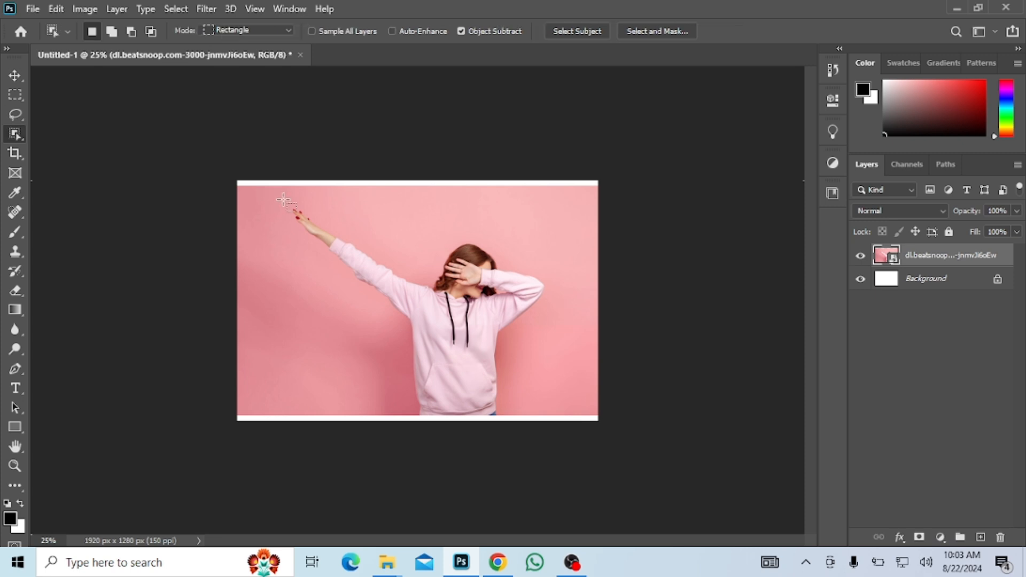
left_click_drag(283, 200, 547, 397)
left_click(917, 537)
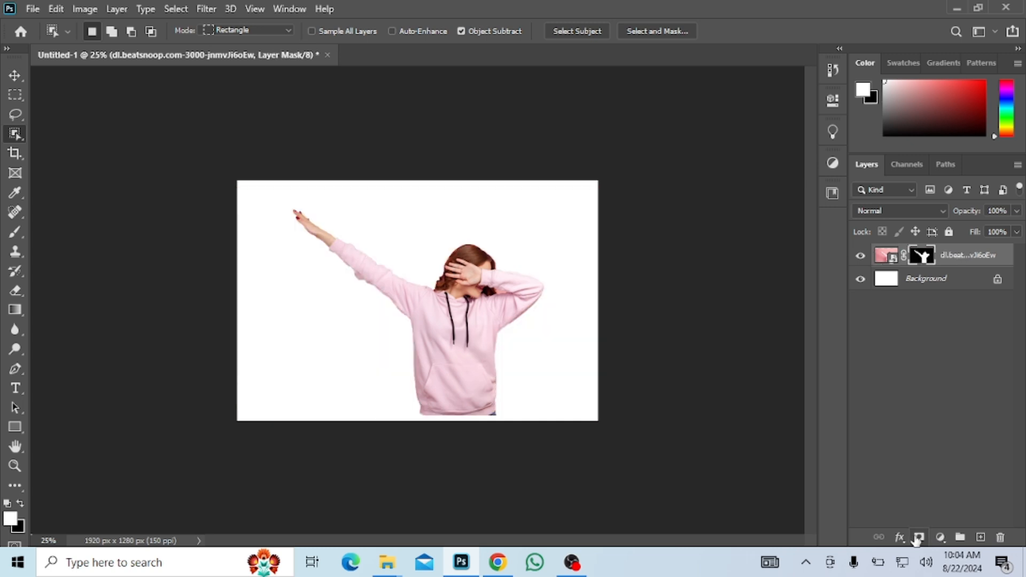
key("ctrl+plus")
key("ctrl+plus")
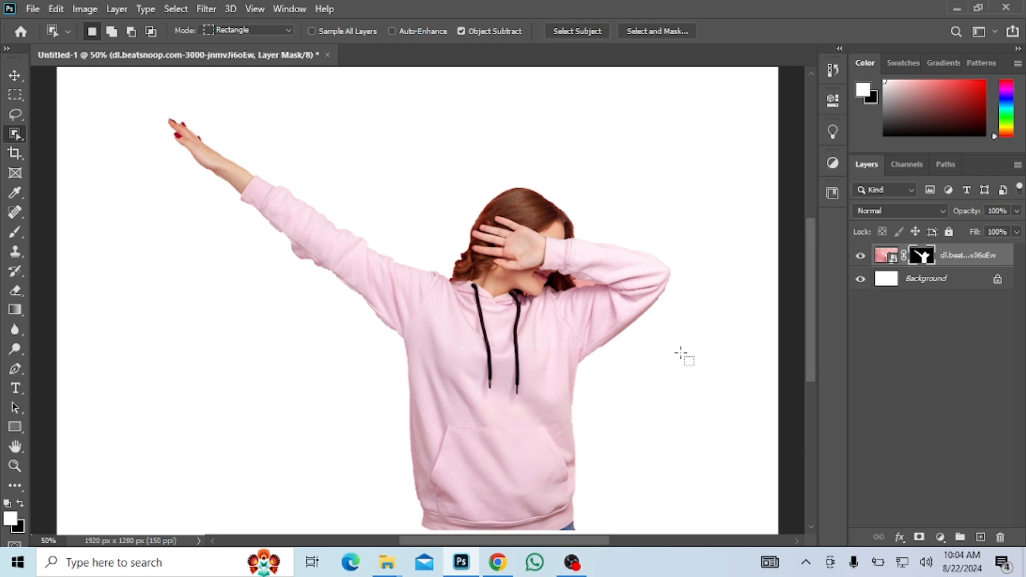
Move the cut-out woman up towards the middle of the canvas and scale her down proportionally.
key("ctrl+minus")
key("ctrl+minus")
key("v")
left_click_drag(492, 332, 458, 304)
key("ctrl+t")
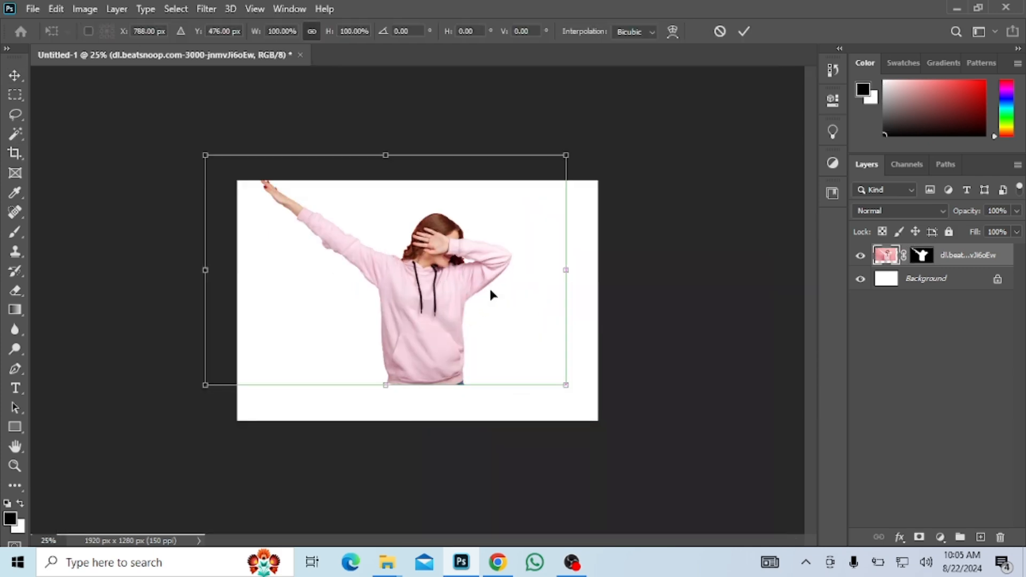
left_click_drag(571, 153, 517, 206)
key("Return")
Place the downloaded black drip image above the woman and shift it slightly down.
mouse_move(386, 562)
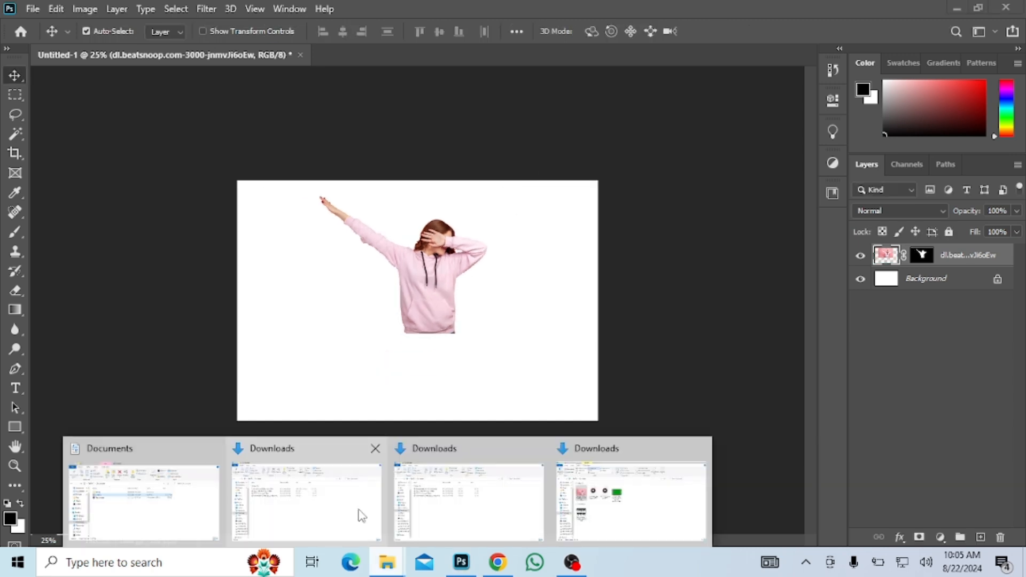
left_click(310, 462)
left_click_drag(213, 275, 430, 363)
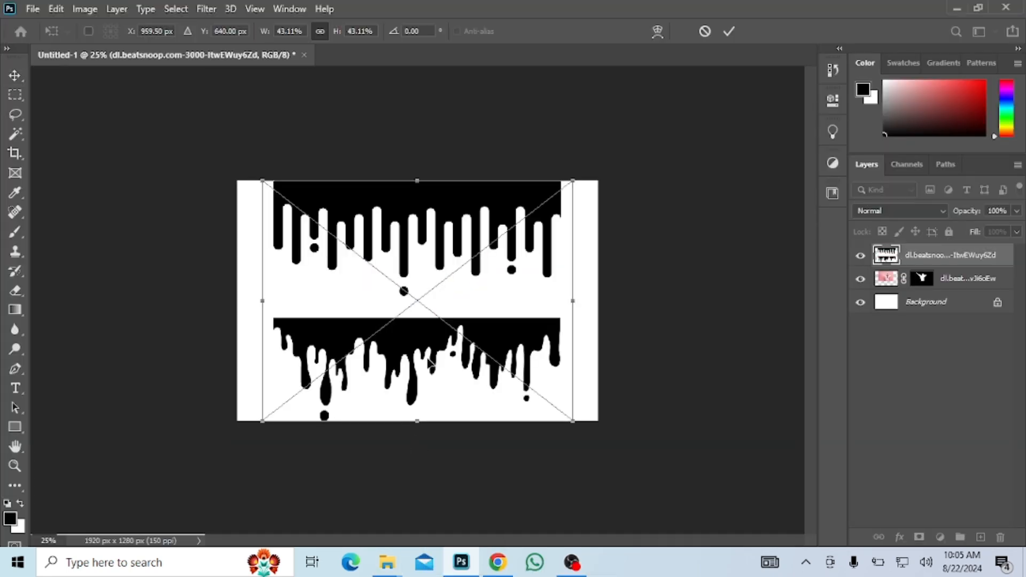
left_click(728, 31)
left_click_drag(403, 213, 402, 230)
Rasterize the drip layer and delete its upper row of straight drips using a rectangular selection.
key("m")
left_click_drag(248, 184, 587, 320)
key("Delete")
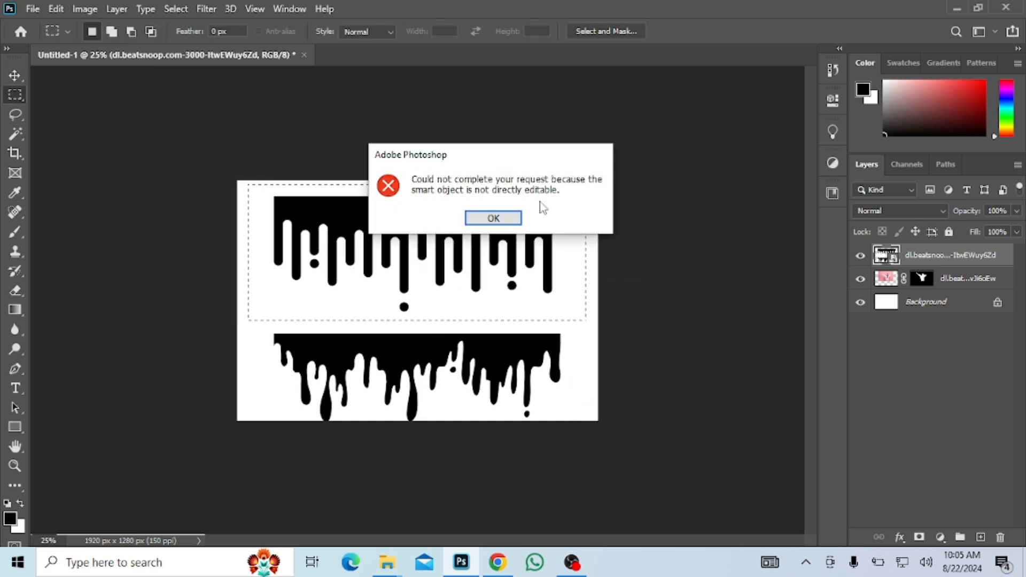
left_click(520, 221)
right_click(928, 258)
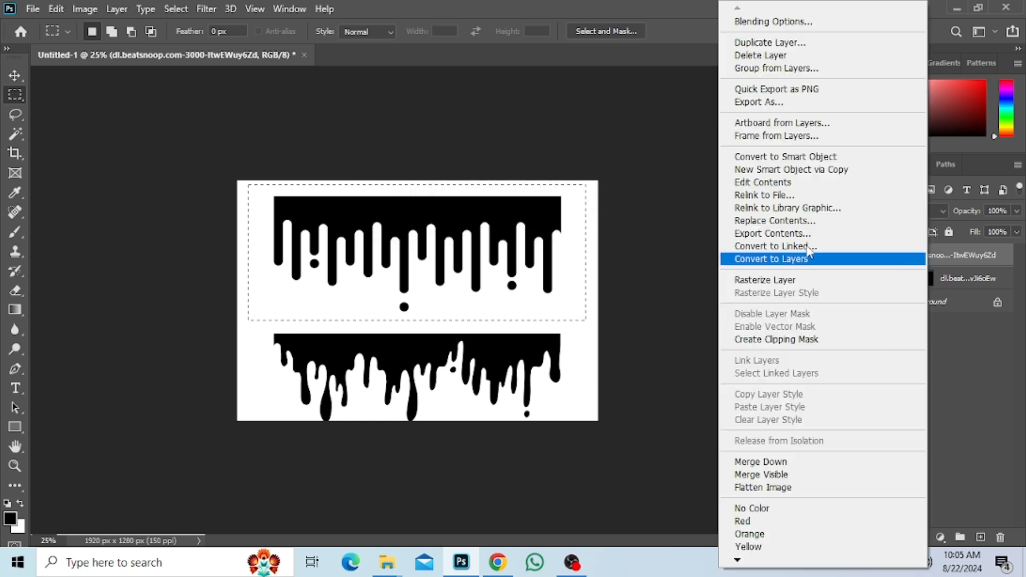
left_click(765, 280)
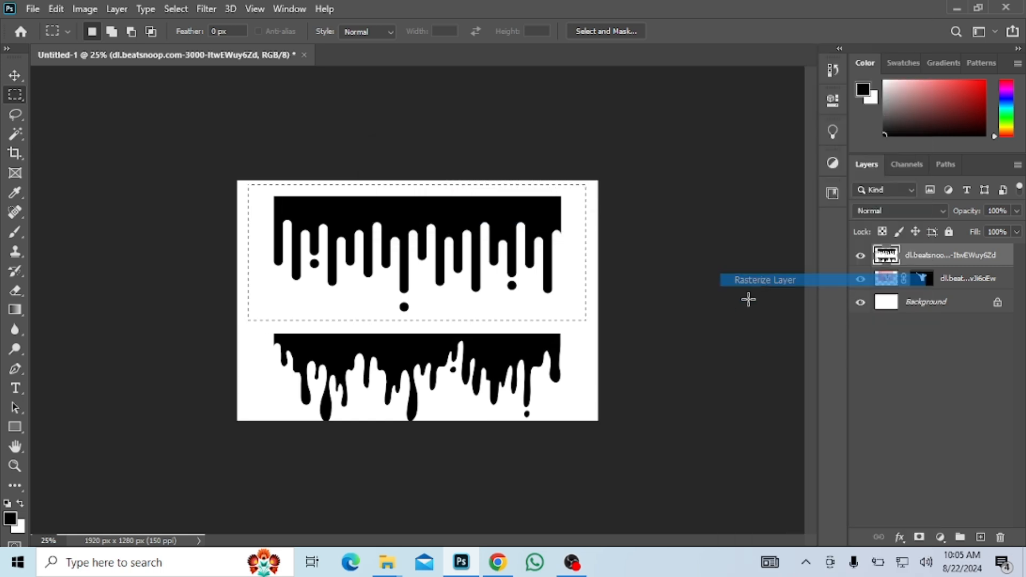
key("Delete")
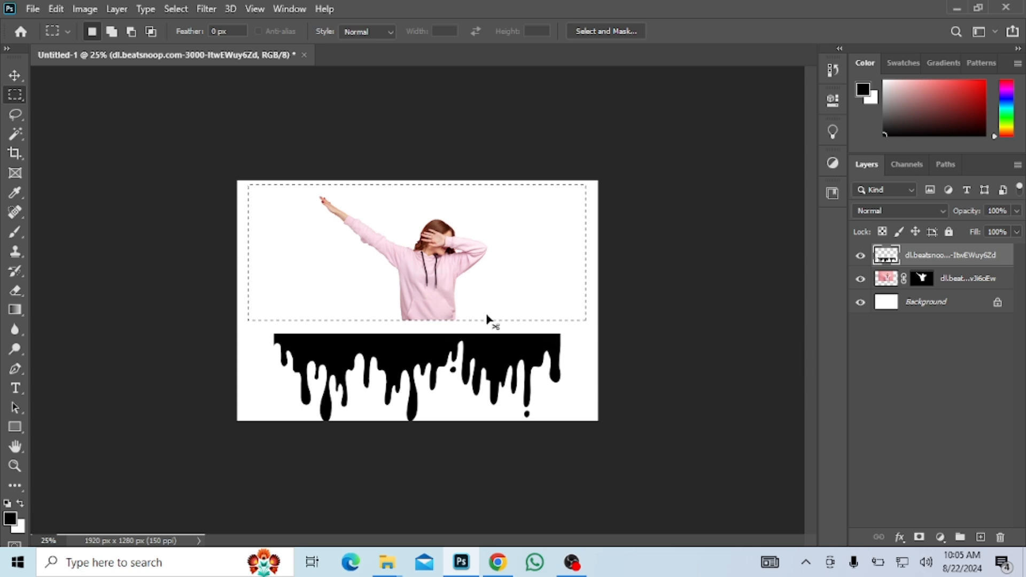
left_click(12, 80)
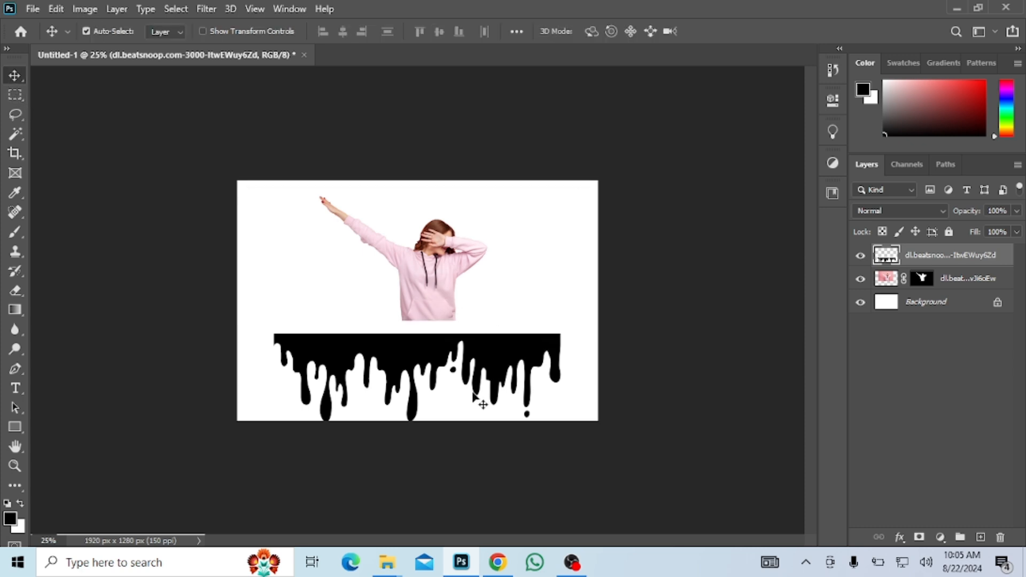
Scale the remaining drip artwork down and position it across the lower part of the hoodie.
left_click_drag(430, 369, 437, 348)
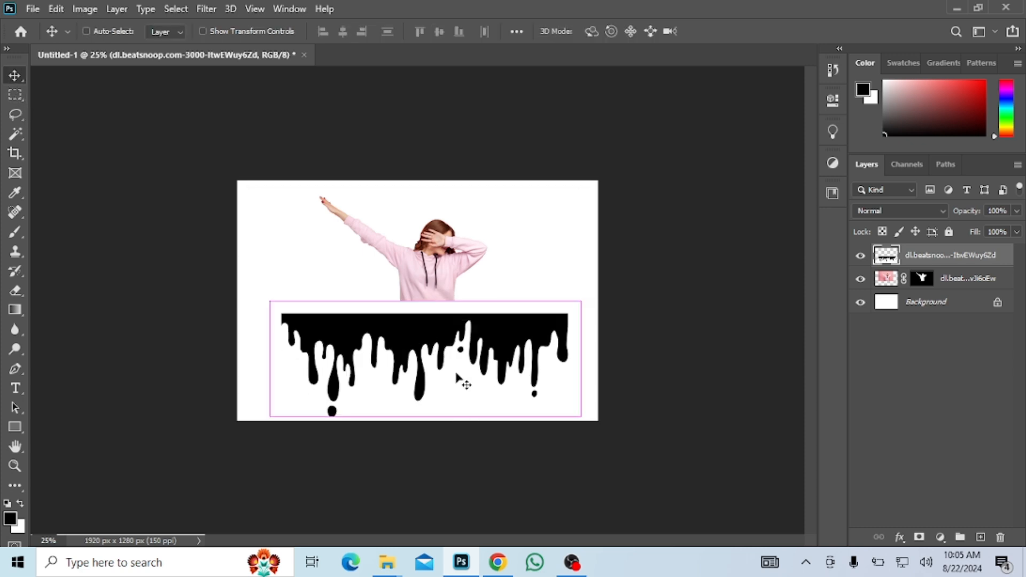
key("ctrl+plus")
key("ctrl+plus")
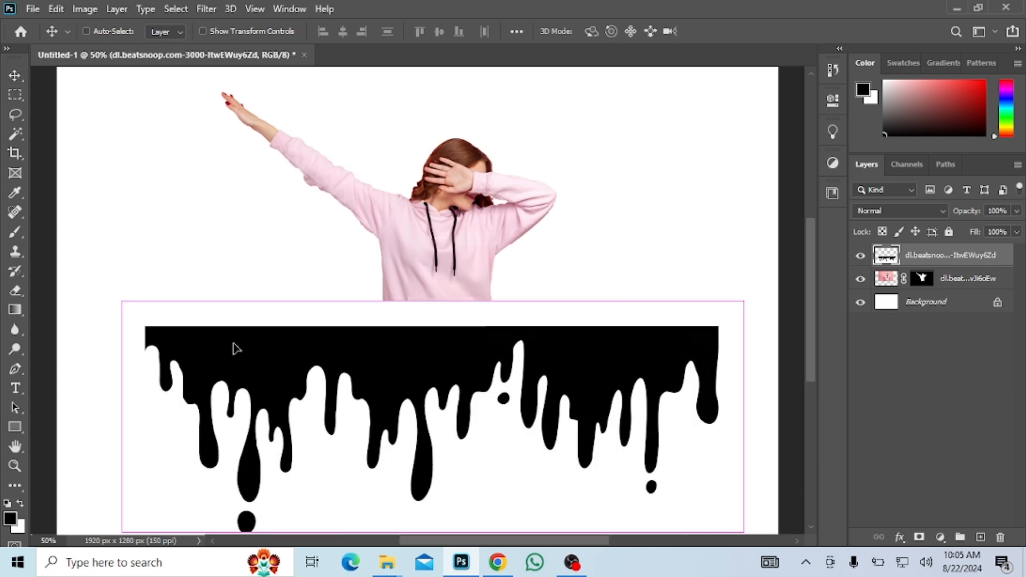
key("ctrl+t")
left_click_drag(235, 339, 296, 365)
left_click_drag(497, 398, 509, 333)
left_click(744, 31)
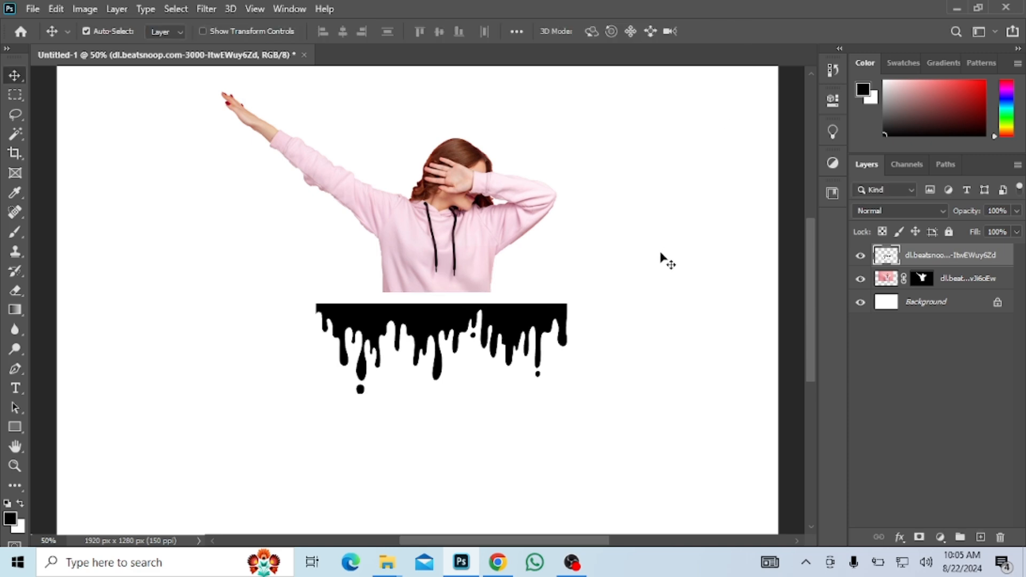
Delete the drip layer's white background with the Magic Wand and move the black drips slightly up over the hoodie.
left_click(15, 131)
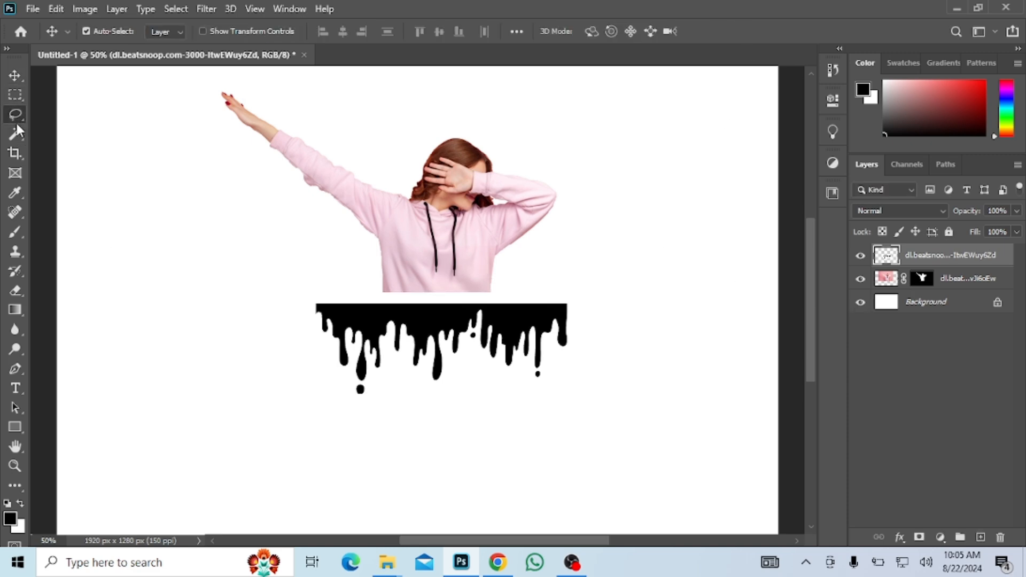
left_click(407, 303)
key("Delete")
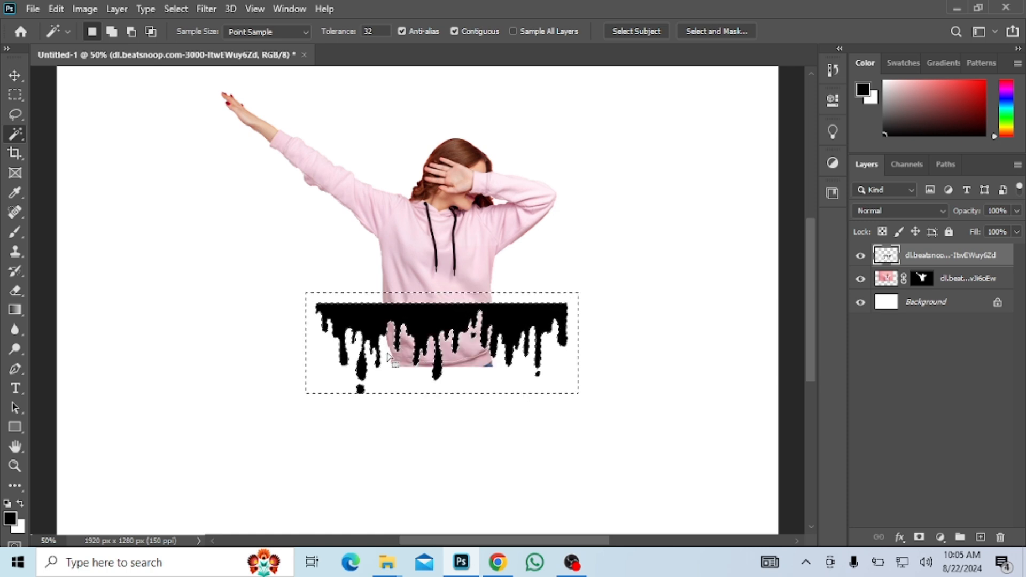
key("ctrl+d")
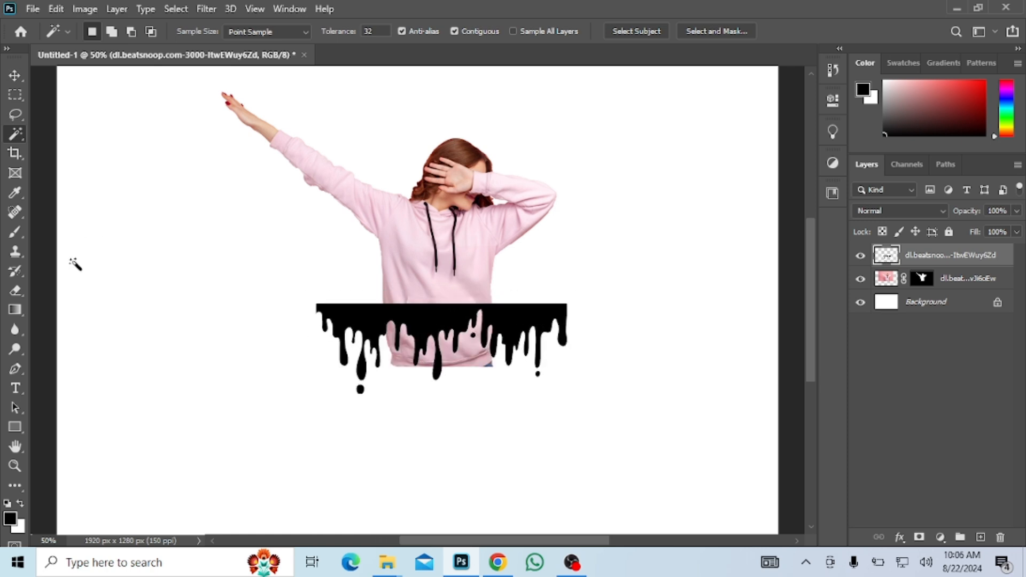
left_click(15, 75)
left_click_drag(431, 321, 444, 300)
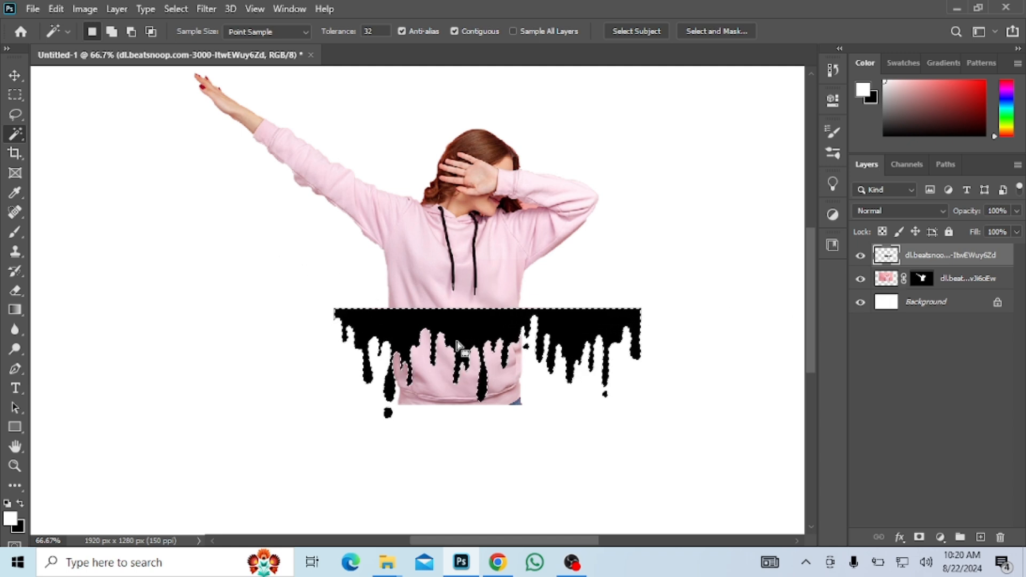
Invert the drip-shaped selection and hide the drip layer.
scroll(534, 384, "down", 2)
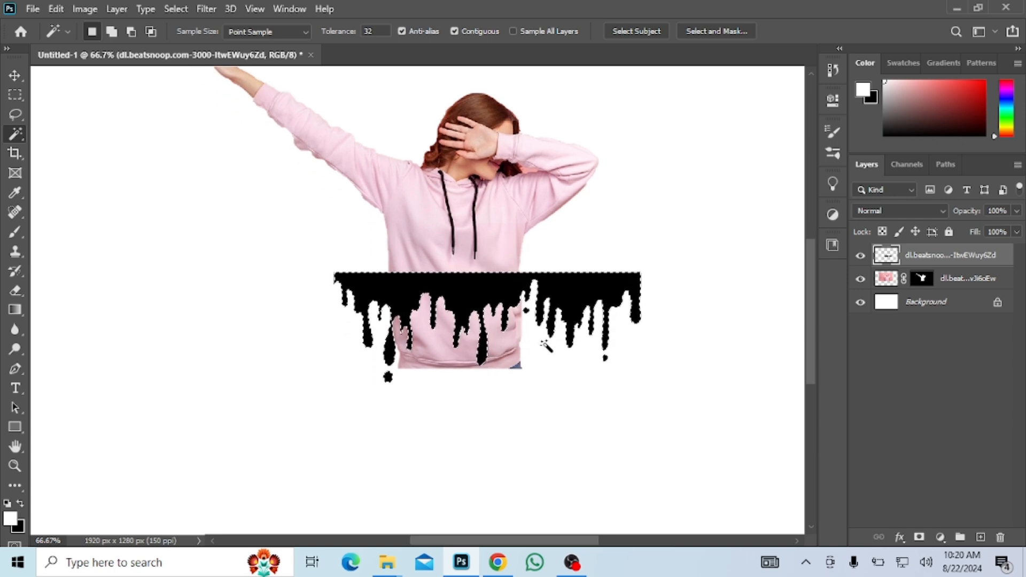
right_click(408, 301)
left_click(175, 9)
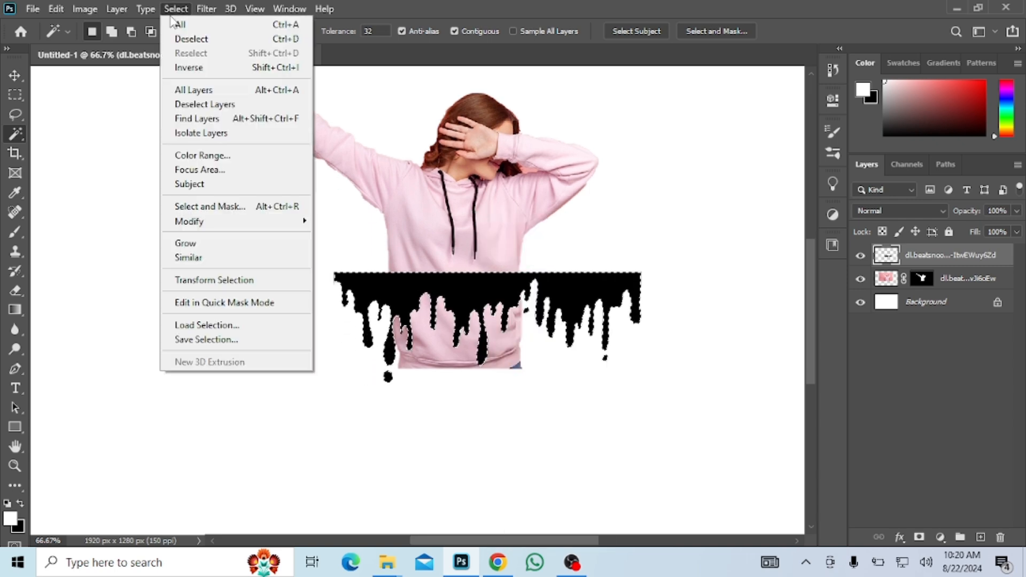
left_click(191, 68)
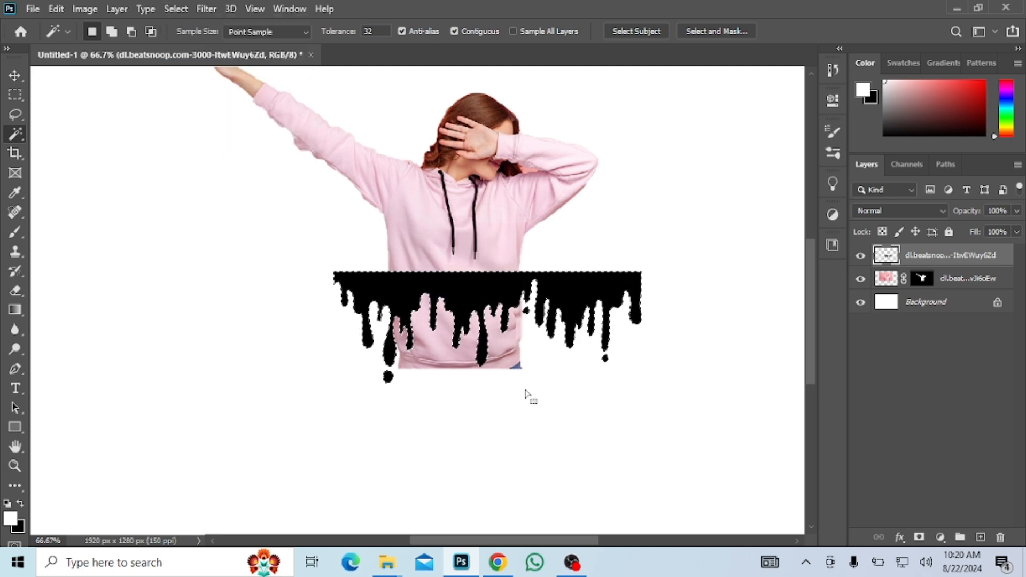
left_click(860, 255)
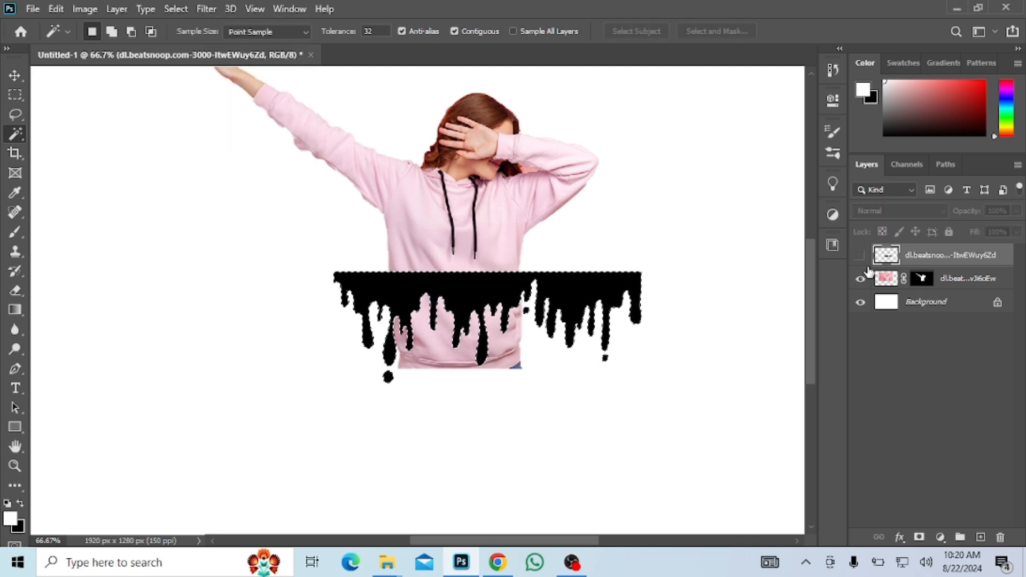
Paint black on the woman's layer mask with a 50 px brush to hide the hoodie below the drip outline.
left_click(920, 277)
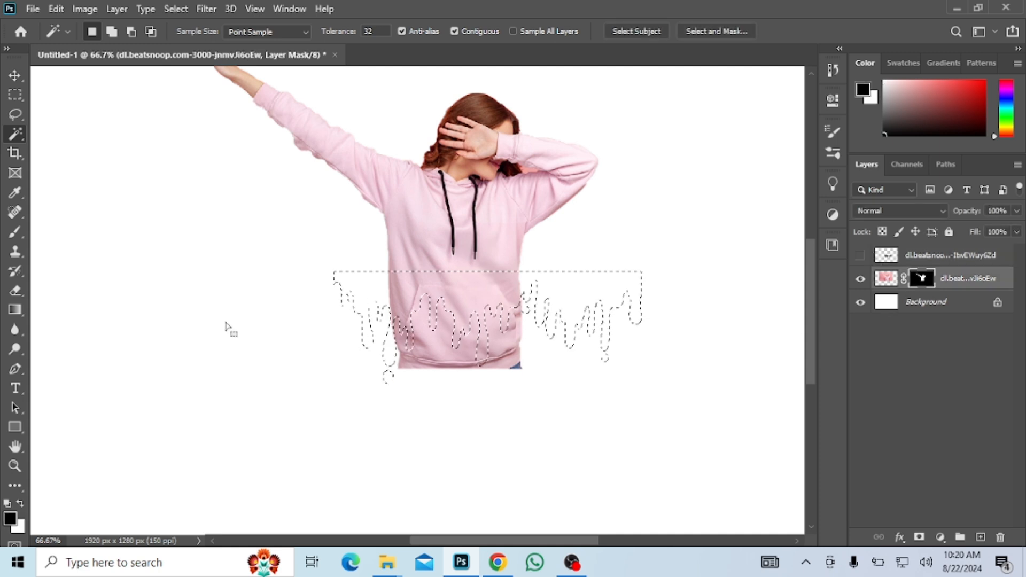
left_click(18, 233)
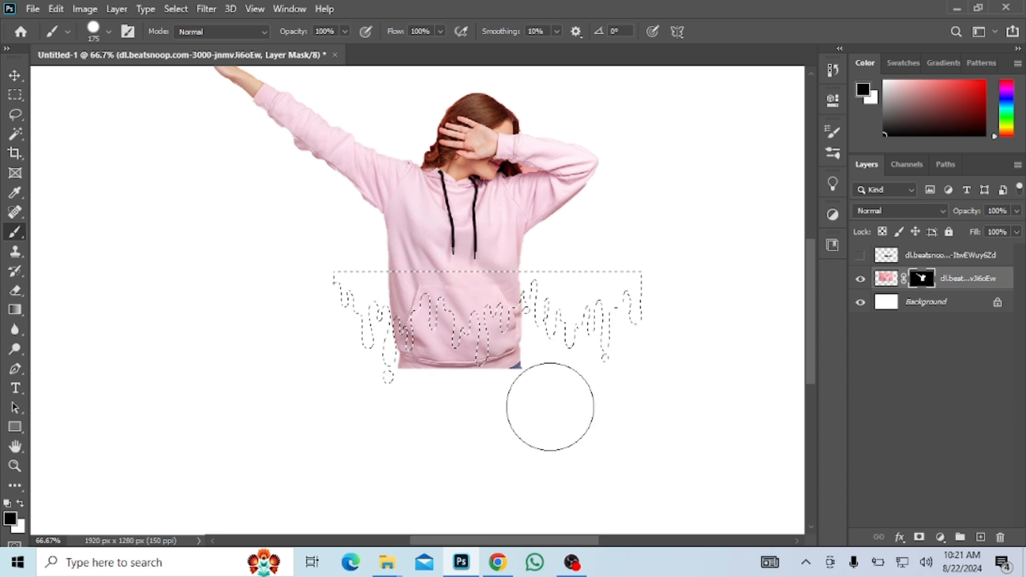
key("ctrl+plus")
key("ctrl+plus")
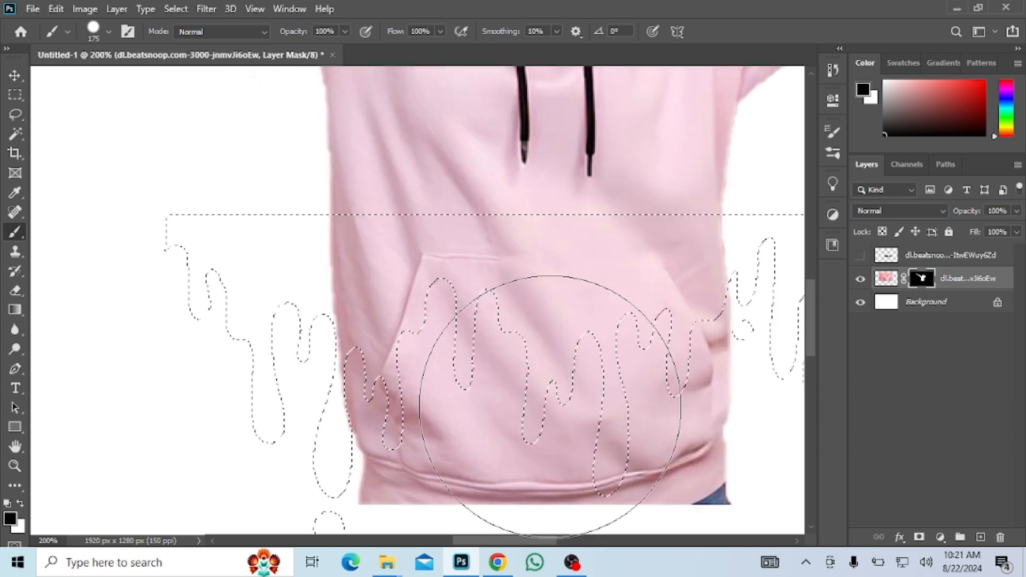
key("bracketleft")
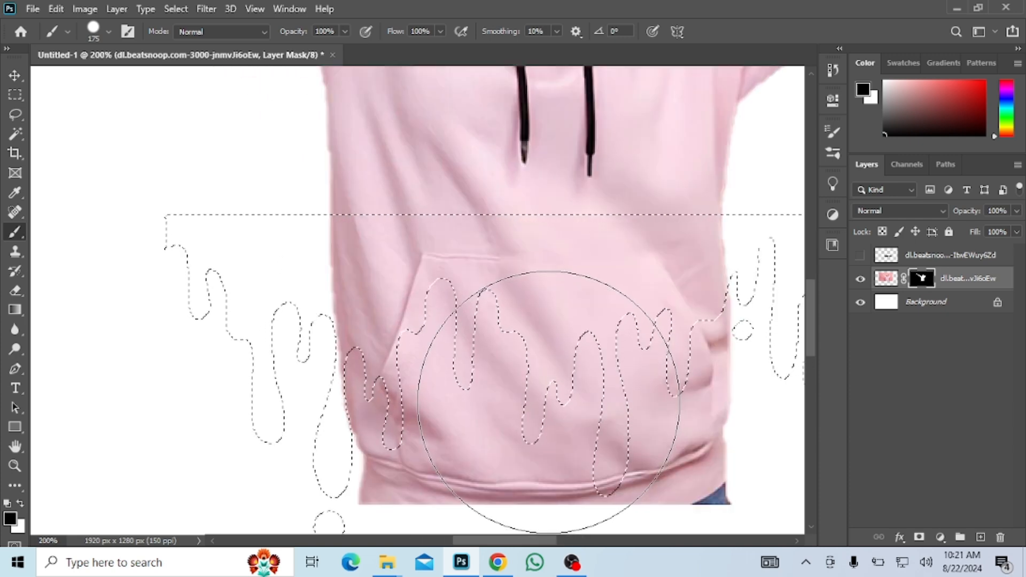
key("bracketleft")
key("bracketleft")
key("bracketleft")
key("bracketleft")
key("bracketleft")
key("bracketleft")
key("bracketleft")
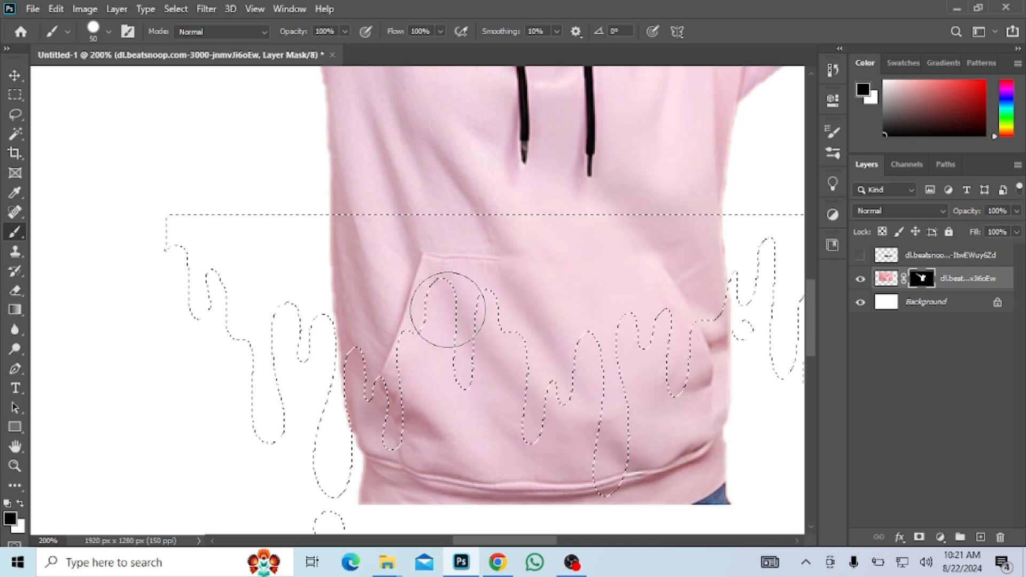
mouse_move(458, 310)
left_mouse_down()
mouse_move(423, 412)
mouse_move(494, 334)
mouse_move(489, 326)
mouse_move(497, 433)
left_mouse_up()
scroll(525, 347, "down", 14)
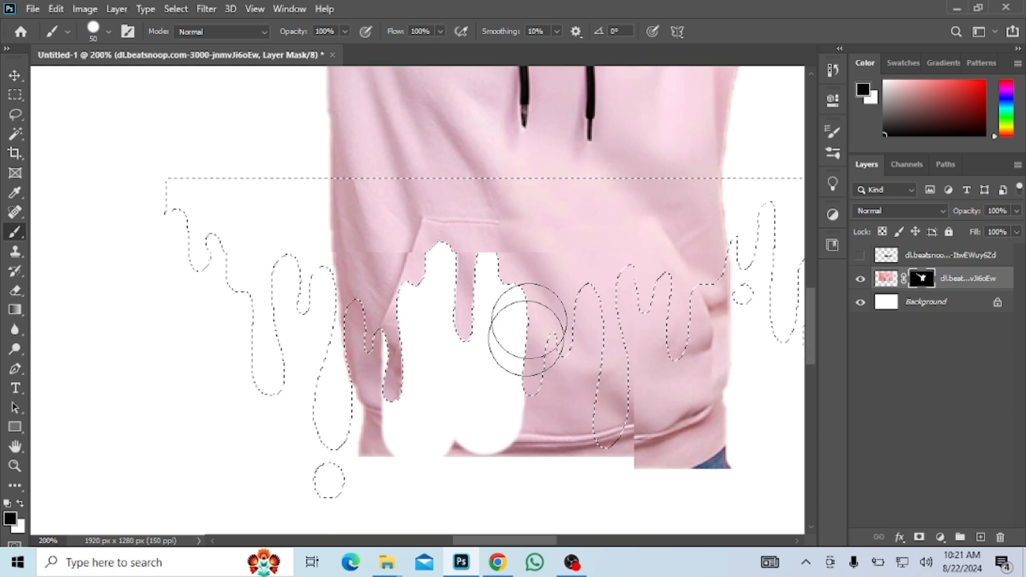
mouse_move(527, 321)
left_mouse_down()
mouse_move(496, 422)
mouse_move(456, 321)
left_mouse_up()
mouse_move(401, 193)
left_mouse_down()
mouse_move(386, 332)
mouse_move(395, 232)
mouse_move(385, 194)
mouse_move(382, 250)
mouse_move(401, 333)
mouse_move(353, 193)
mouse_move(372, 279)
mouse_move(410, 365)
mouse_move(455, 320)
mouse_move(534, 385)
mouse_move(557, 301)
mouse_move(674, 386)
mouse_move(593, 187)
mouse_move(553, 331)
mouse_move(548, 248)
mouse_move(602, 377)
mouse_move(615, 195)
mouse_move(611, 386)
mouse_move(660, 151)
mouse_move(690, 399)
mouse_move(707, 176)
mouse_move(724, 132)
mouse_move(724, 417)
left_mouse_up()
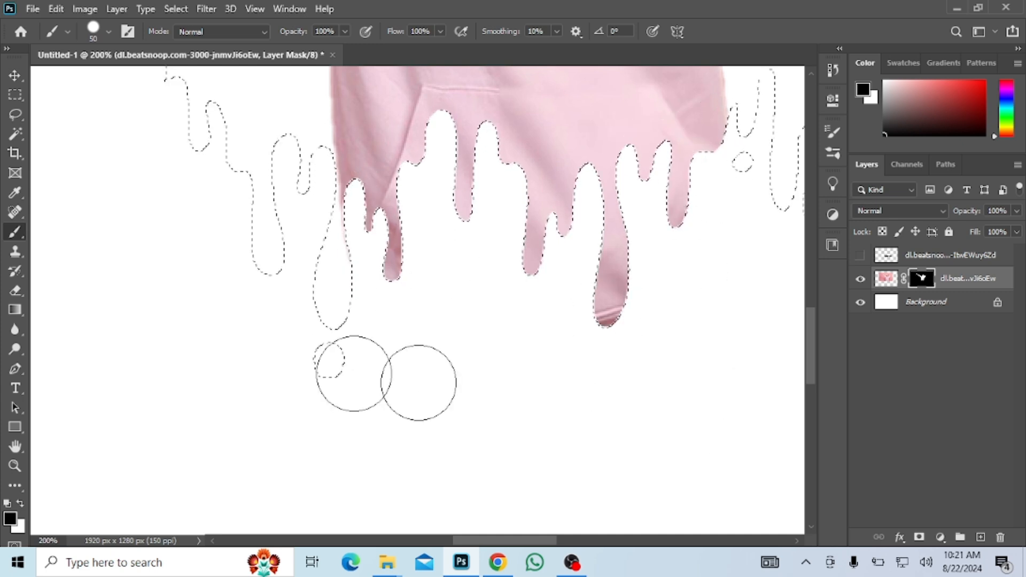
Deselect the drip-shaped selection around the lower edge of the hoodie.
key("ctrl+minus")
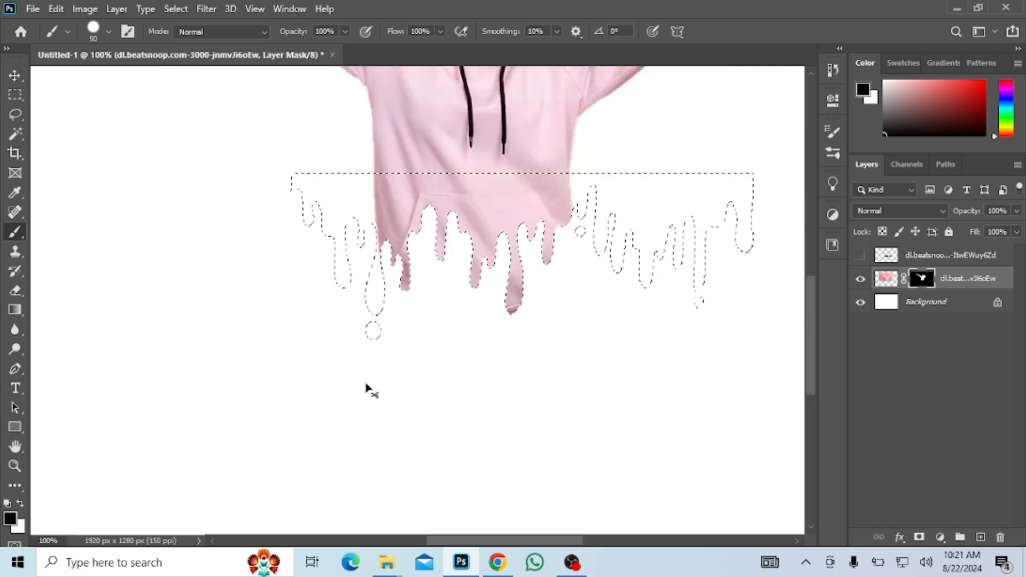
left_click(14, 78)
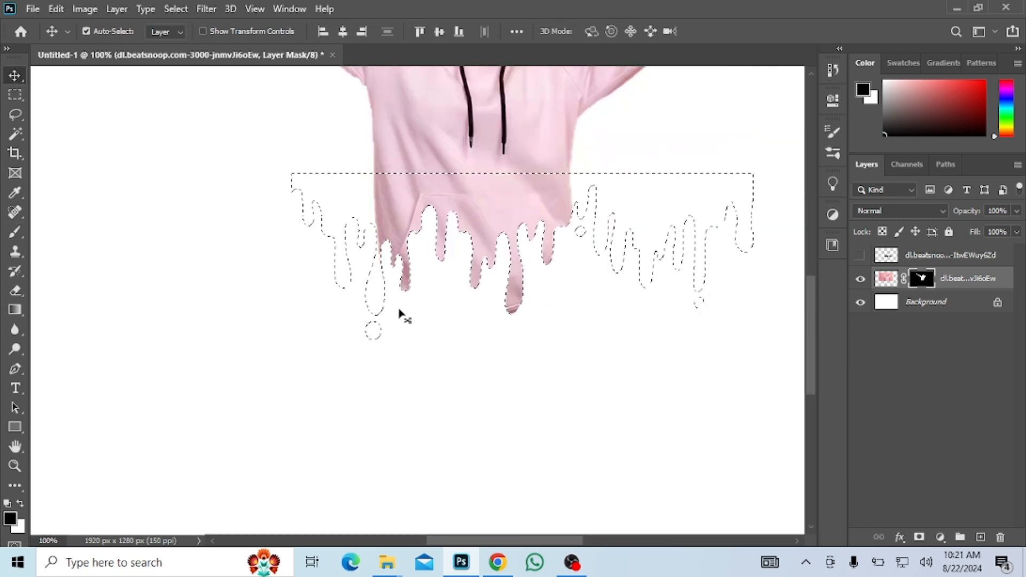
left_click_drag(400, 314, 465, 374)
key("ctrl+minus")
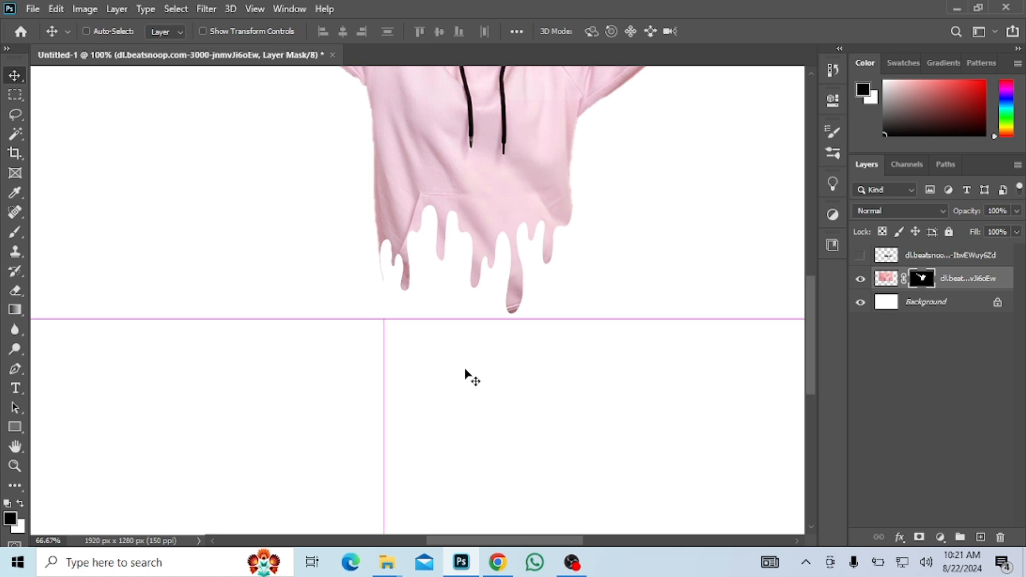
Unlock the Background layer and add a Gradient Overlay layer style to it.
left_click(997, 302)
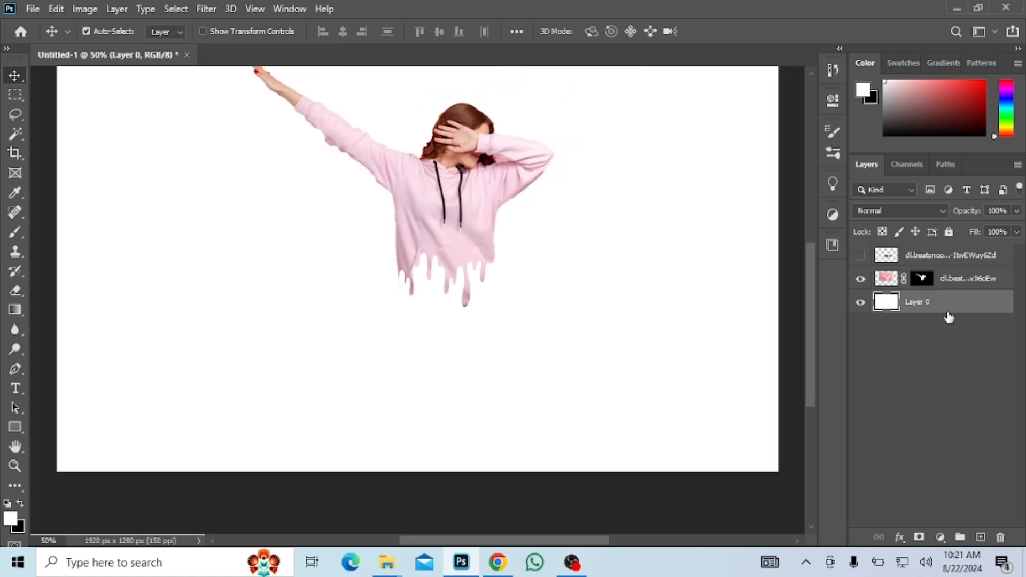
right_click(944, 299)
left_click(810, 25)
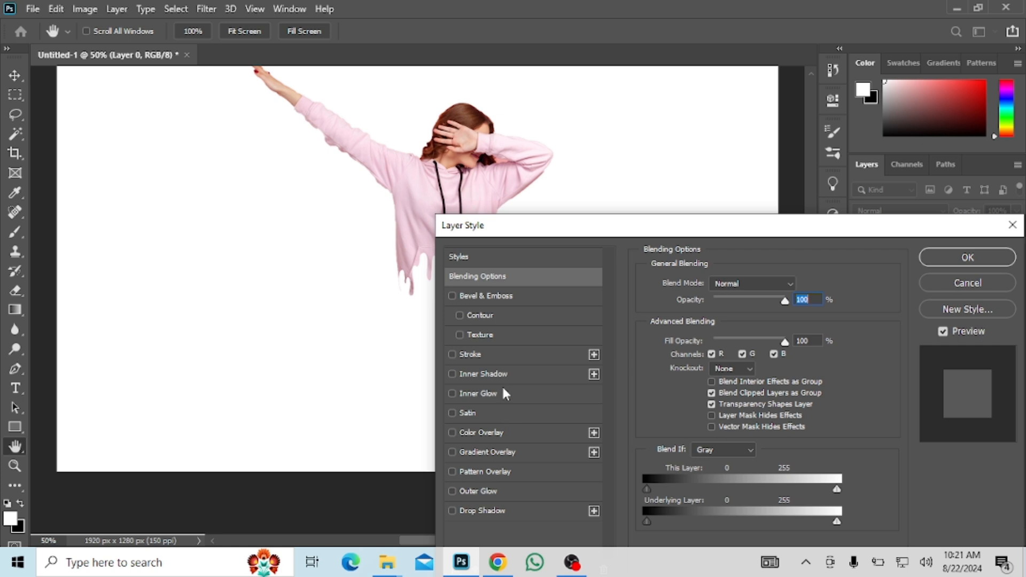
left_click(486, 451)
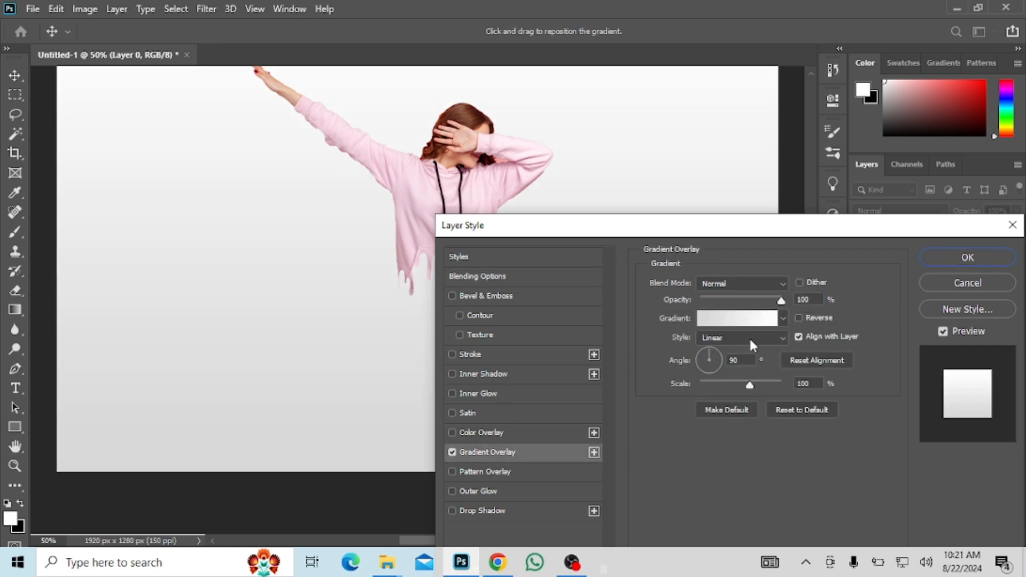
Recolor the overlay gradient's gray starting stop to pink f081ae and apply the edited gradient.
left_click(748, 321)
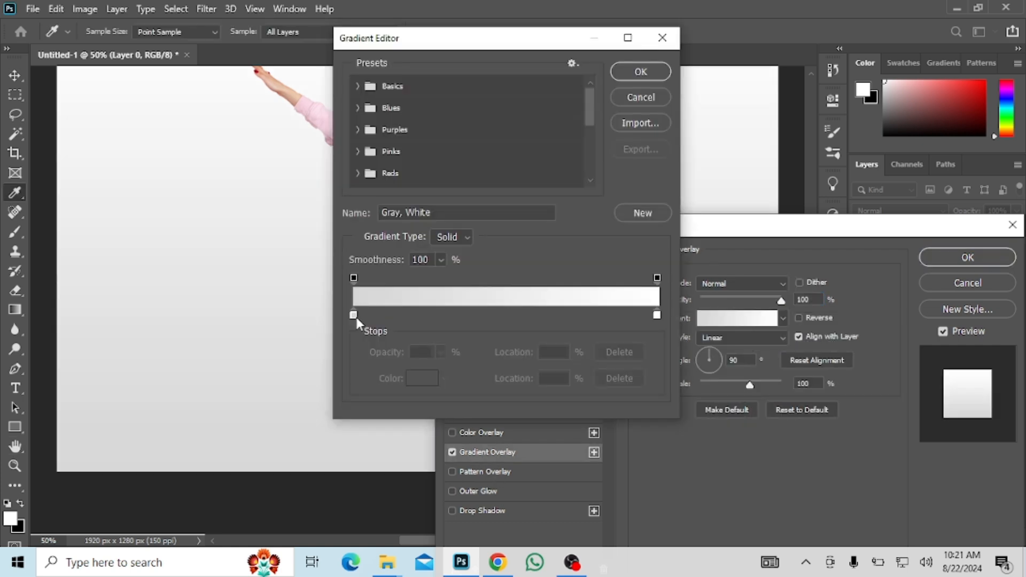
left_click_drag(489, 43, 804, 59)
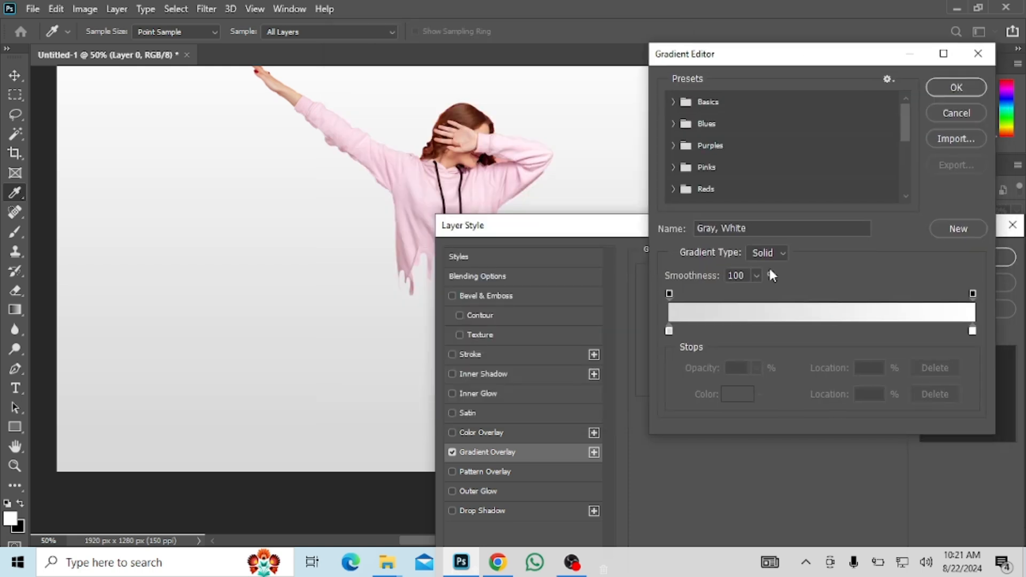
left_click(668, 330)
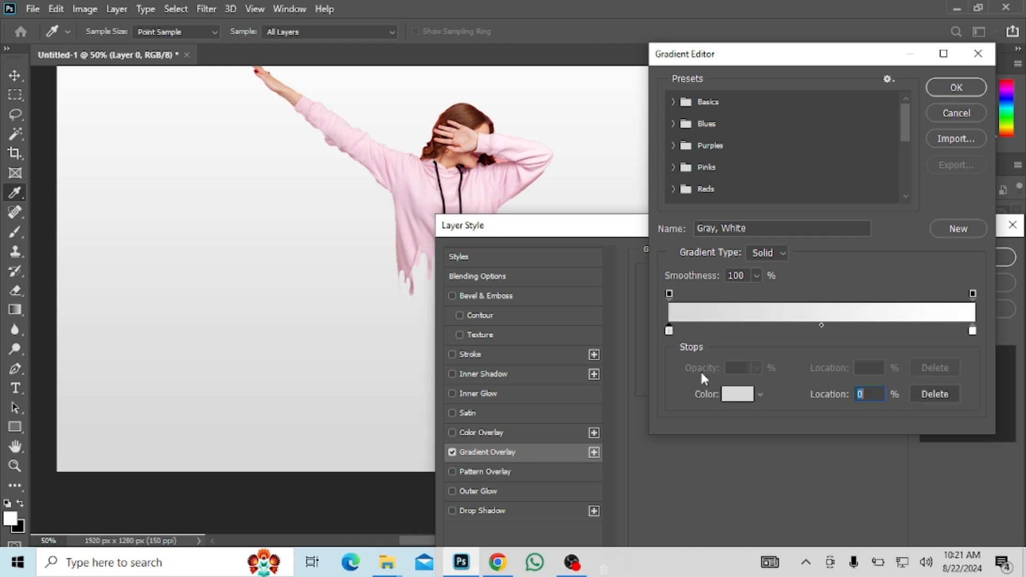
left_click_drag(471, 76, 730, 85)
left_click(463, 186)
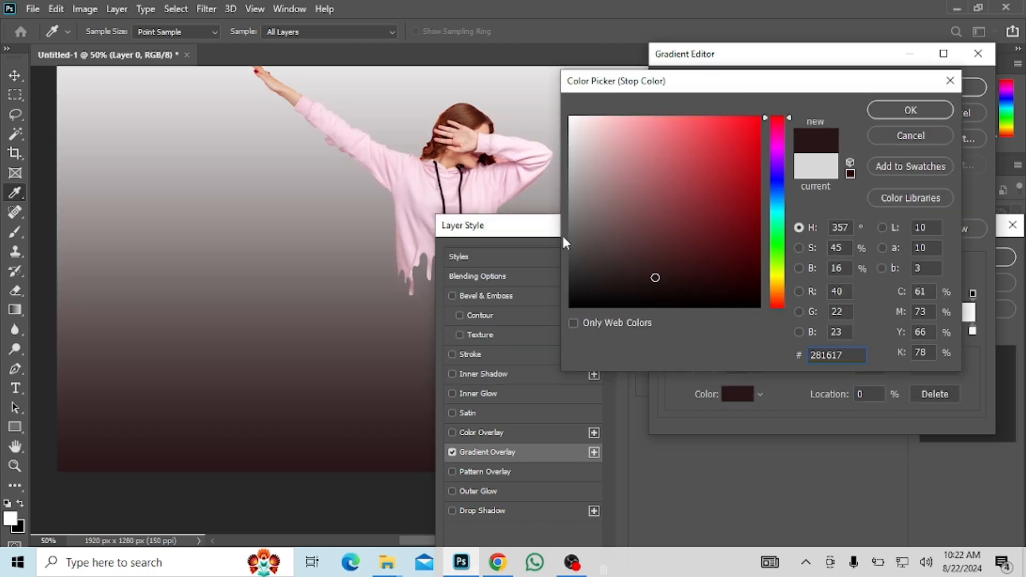
left_click(514, 187)
left_click(616, 123)
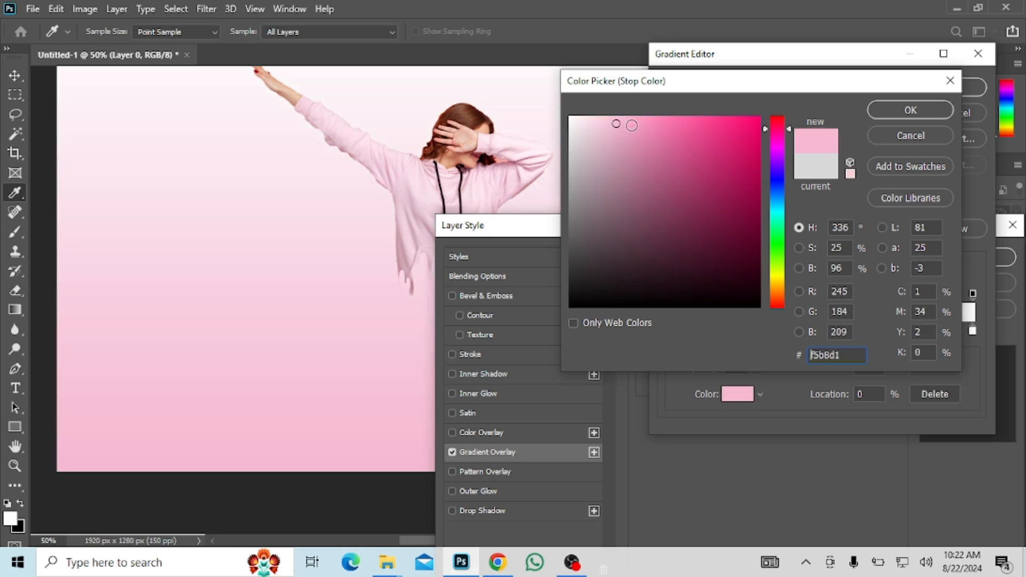
left_click(636, 125)
left_click(639, 126)
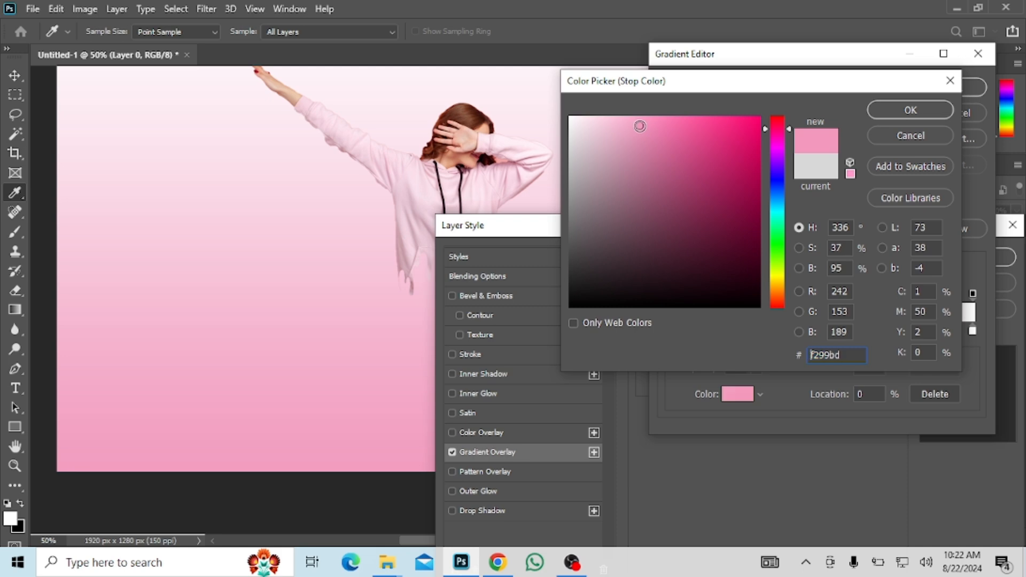
left_click(647, 128)
left_click(649, 128)
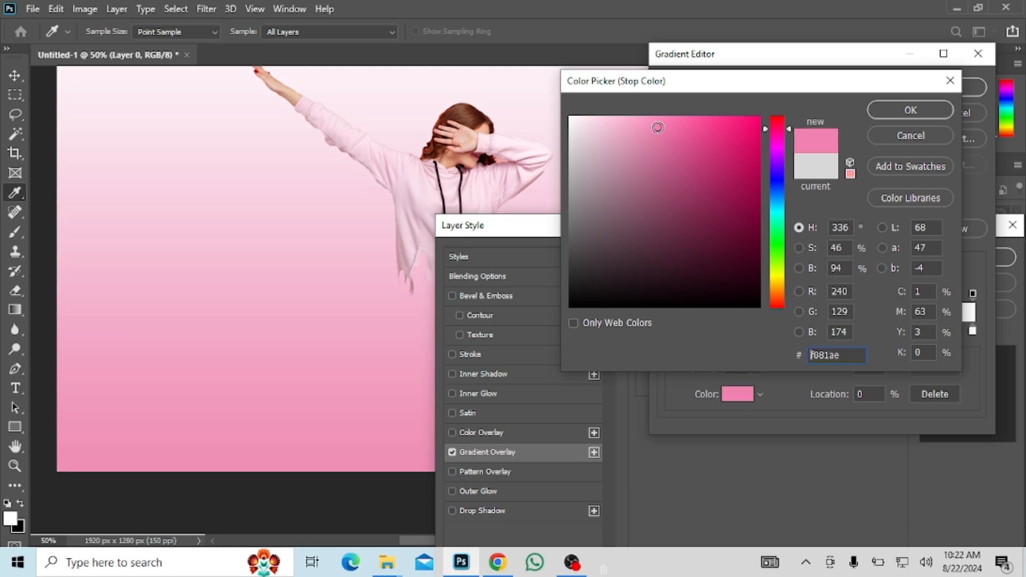
left_click(882, 114)
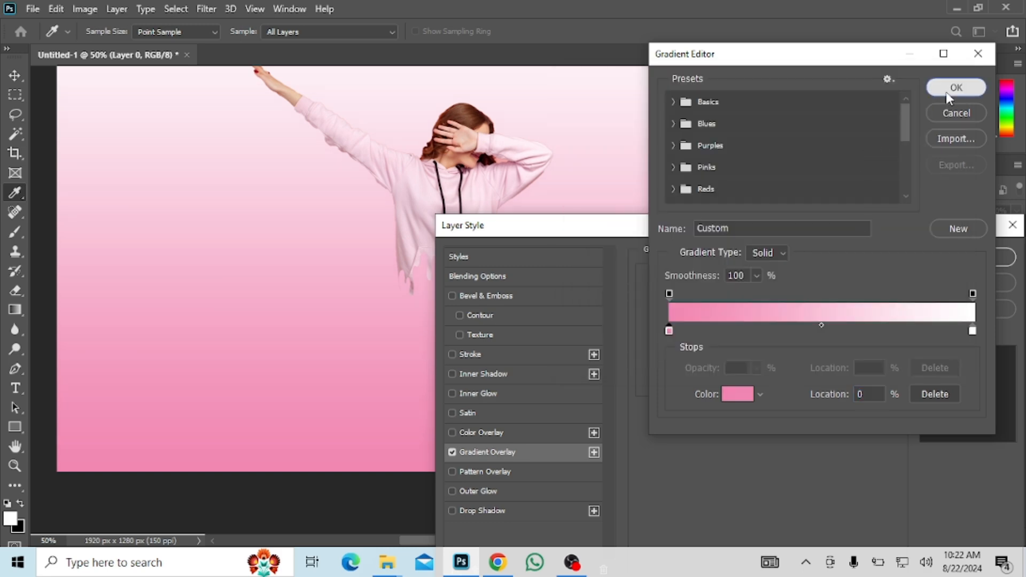
left_click(948, 90)
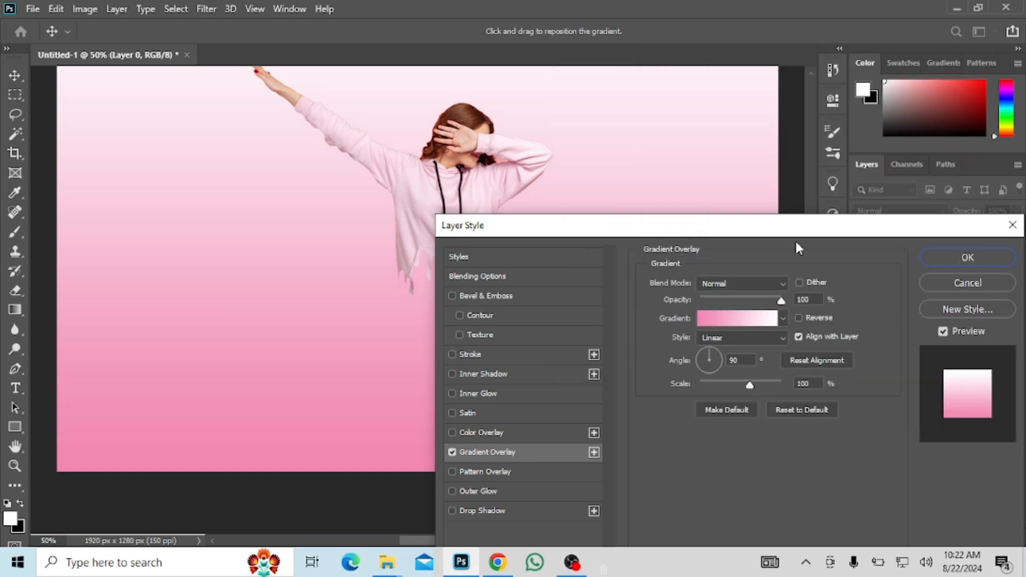
Make the gradient overlay radial and reversed, with its scale set to 150%.
left_click(771, 339)
left_click(729, 362)
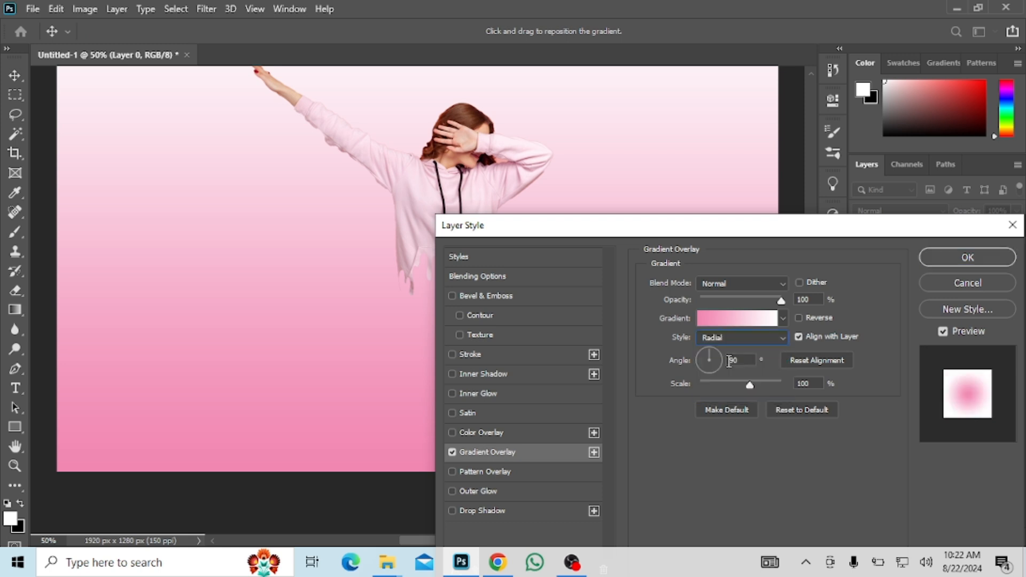
left_click_drag(749, 389, 826, 377)
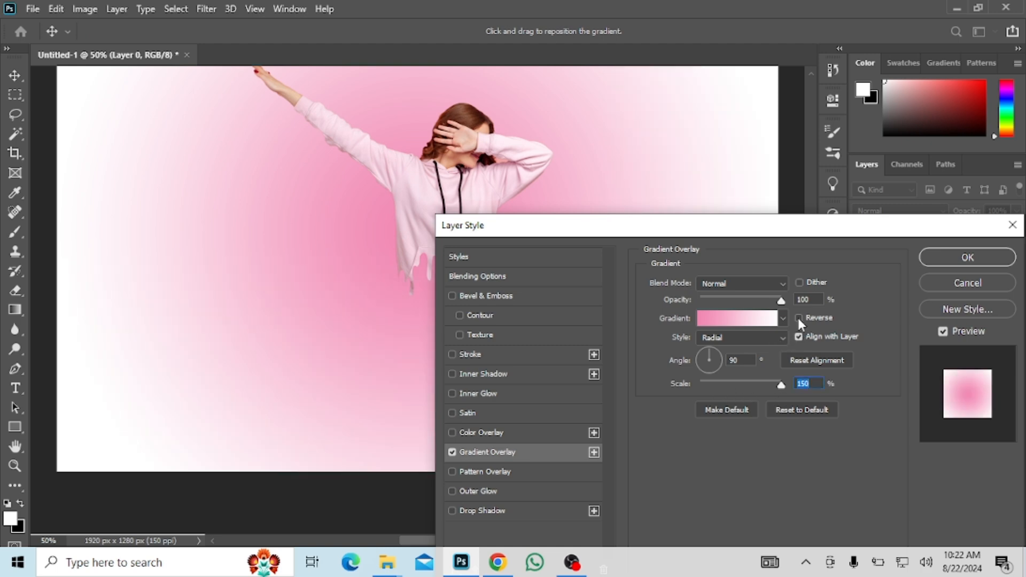
left_click(798, 318)
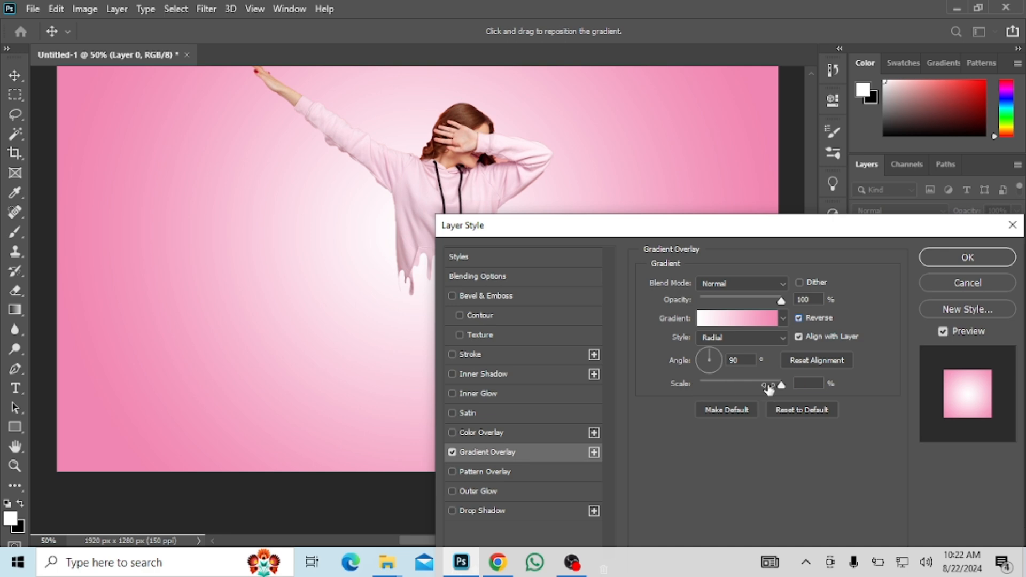
left_click(801, 383)
Recolor the gradient's white end stop to a muted beige tone for the background's centre.
left_click_drag(740, 231, 684, 291)
left_click(682, 379)
left_click(737, 393)
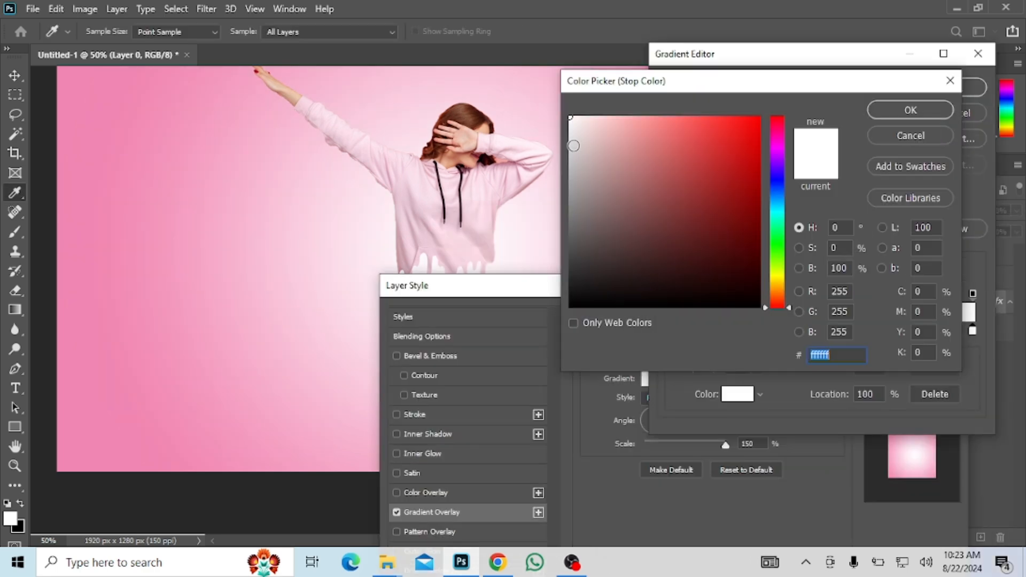
left_click(573, 141)
left_click(593, 134)
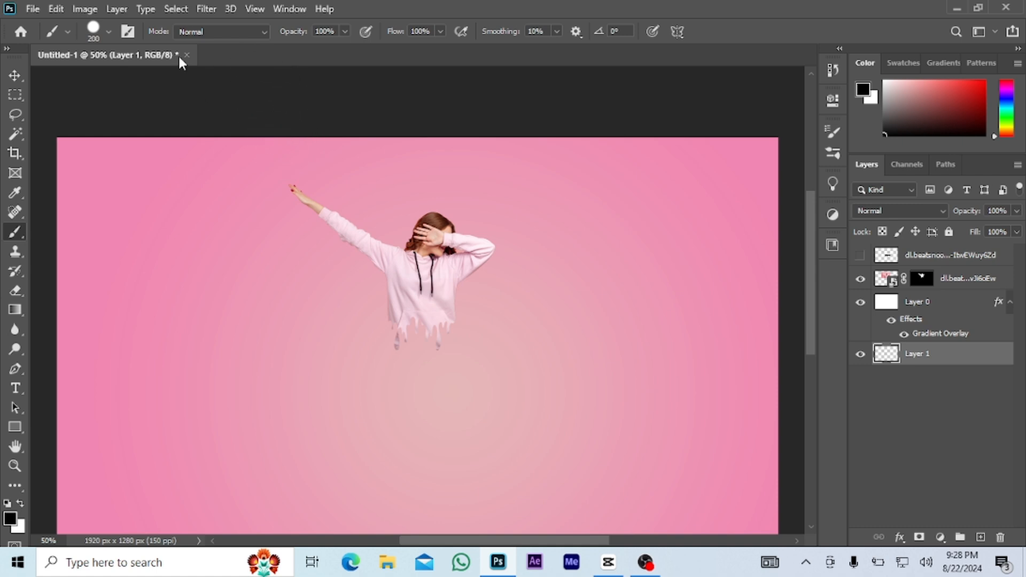
Reduce the brush tip's hardness to its minimum for a fully soft edge.
left_click(129, 32)
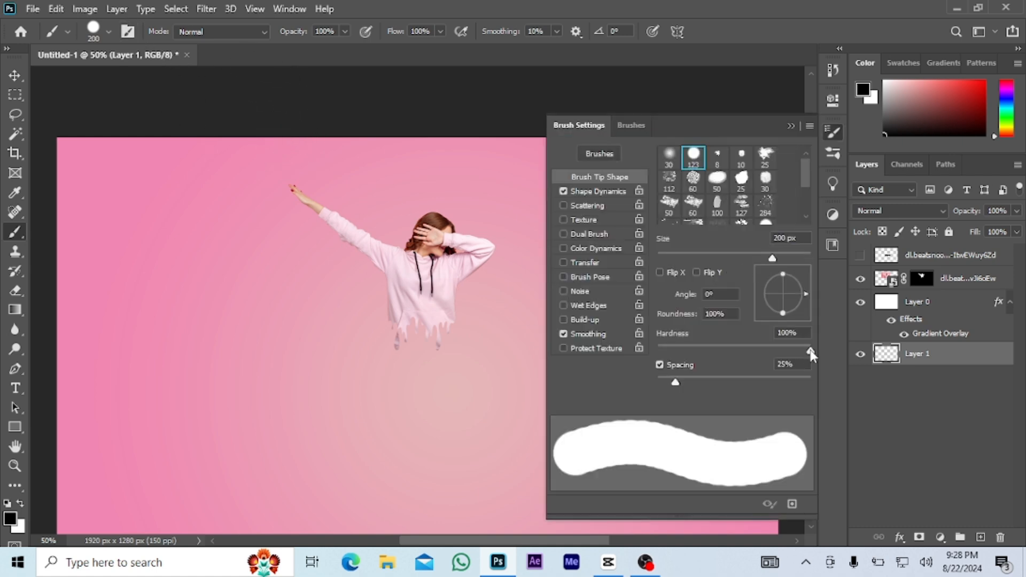
left_click_drag(811, 354, 657, 355)
left_click(790, 128)
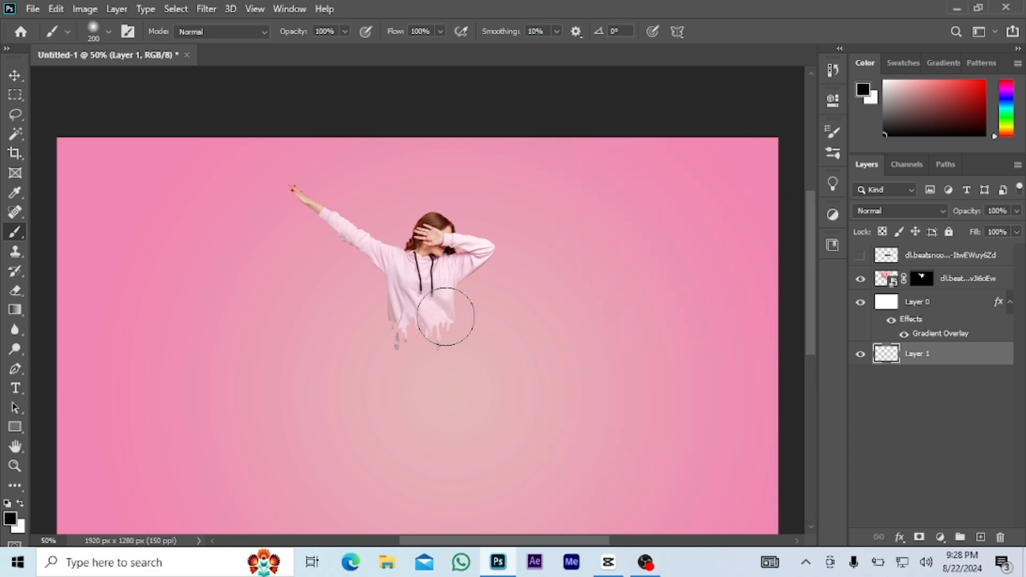
Enlarge the brush to 500 px, raise Layer 1 above Layer 0 and paint one soft black spot below the hoodie.
key("bracketright")
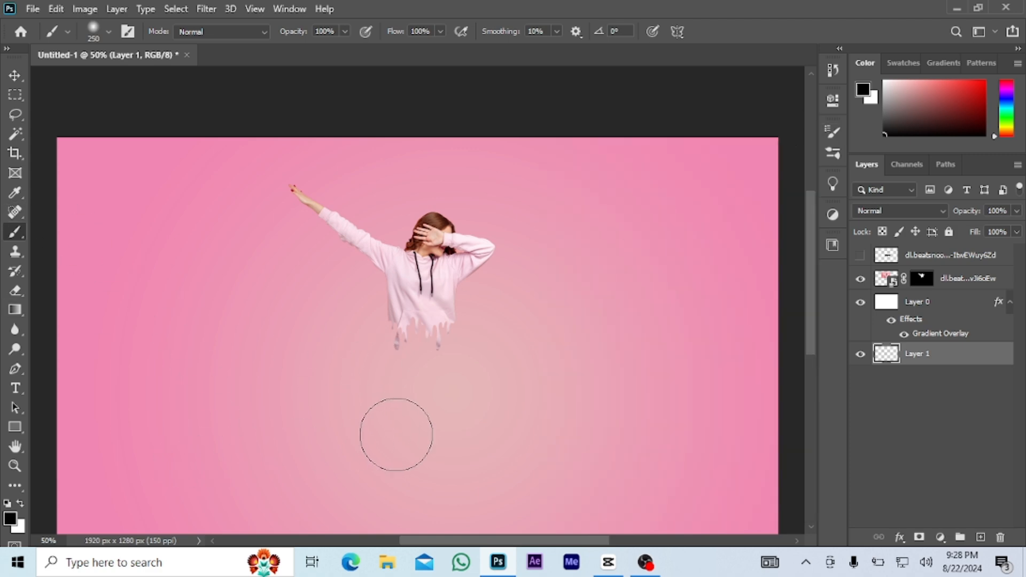
key("bracketright")
key("bracketright")
key("bracketright")
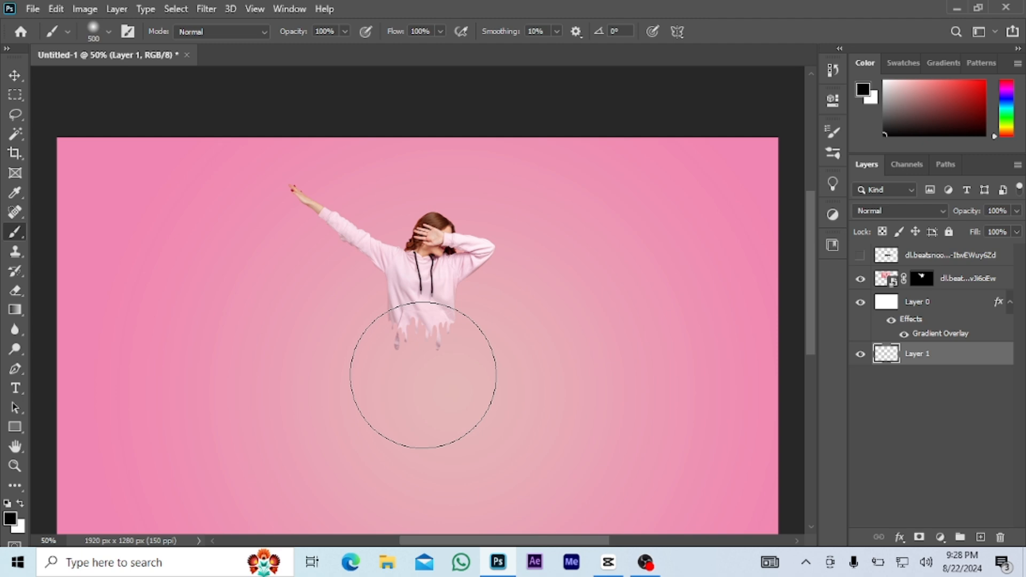
key("ctrl+bracketright")
left_click(422, 374)
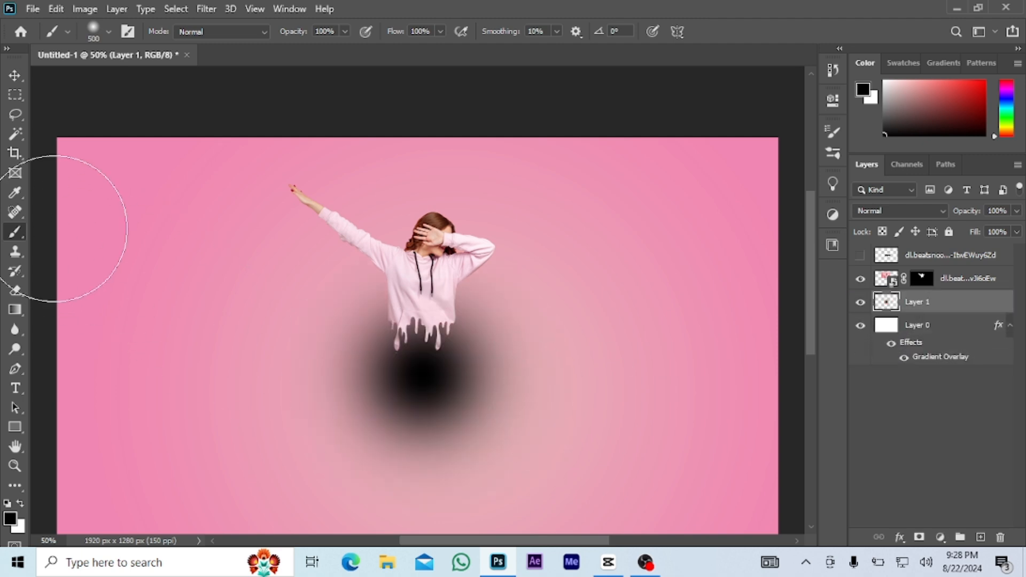
Flatten the black spot to about 12.56% height as a ground shadow beneath the woman and lower its layer fill to 78%.
left_click(15, 76)
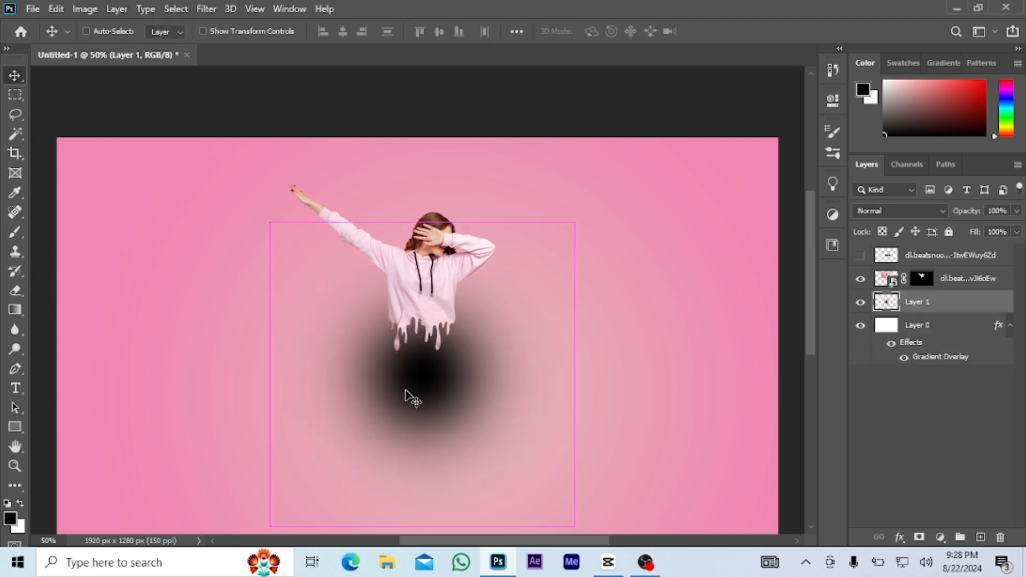
key("ctrl+t")
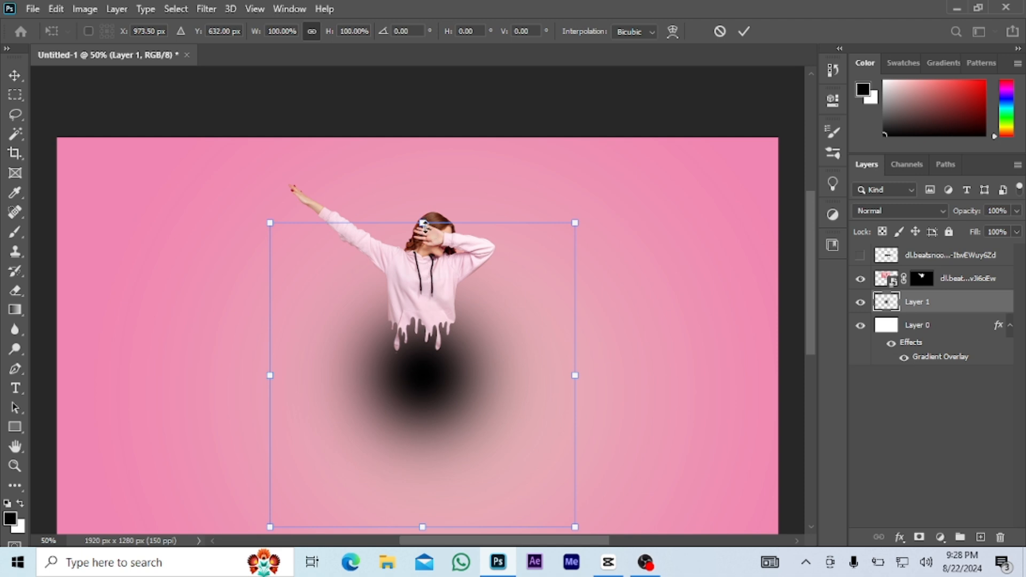
left_click_drag(422, 223, 417, 416)
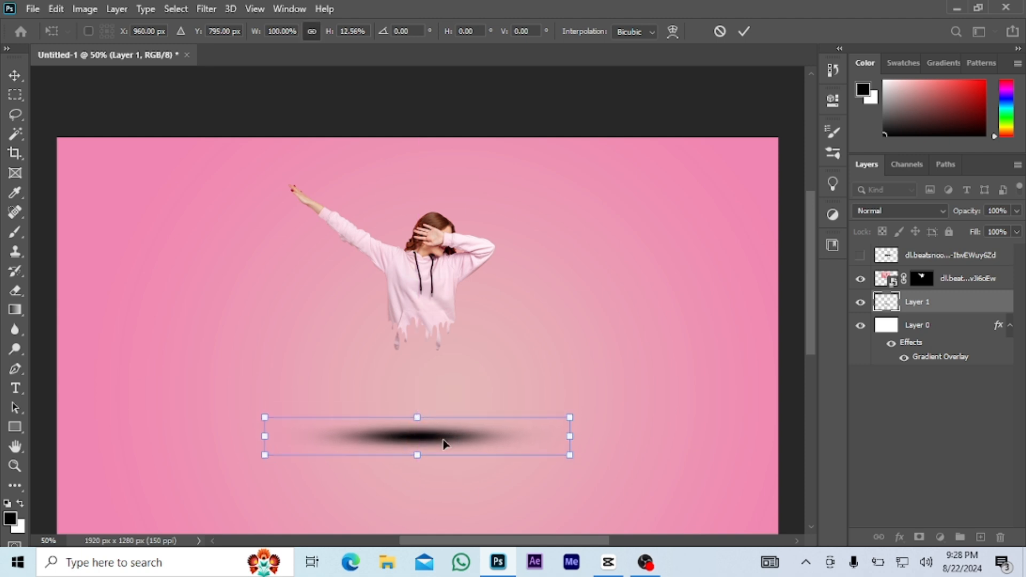
left_click(745, 31)
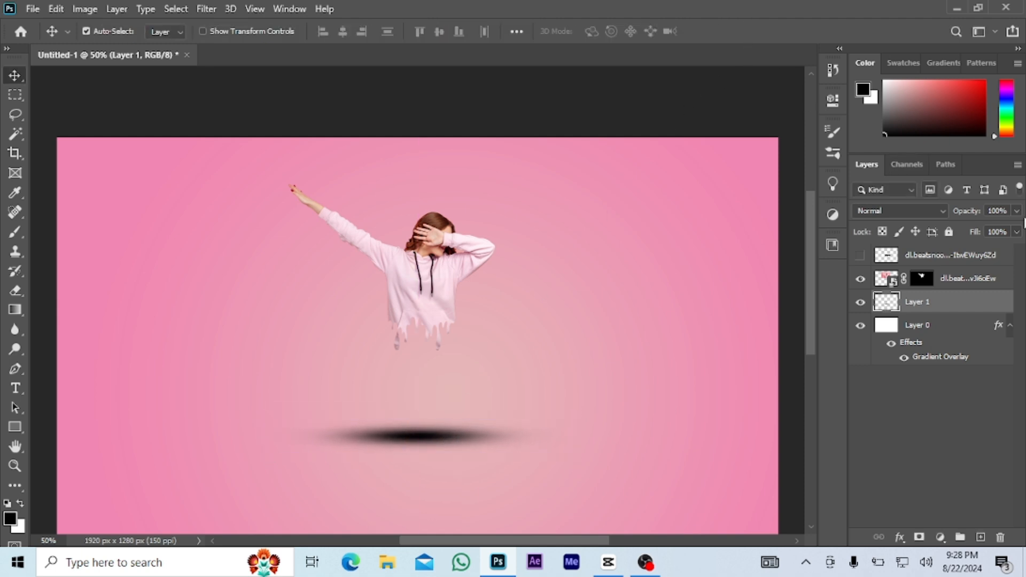
left_click(1015, 232)
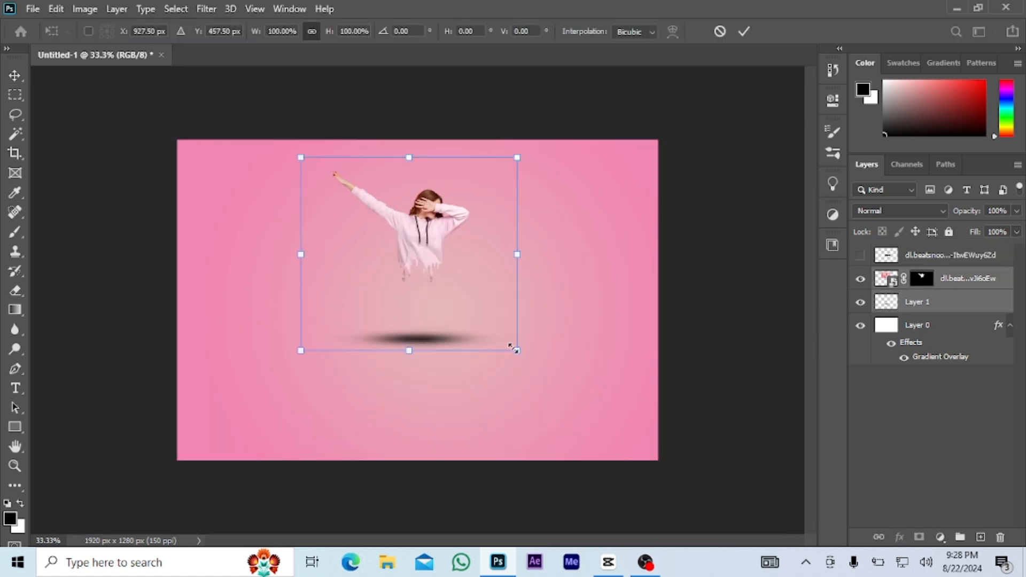
Enlarge the woman and reposition her centred above the ground shadow.
left_click_drag(516, 350, 565, 394)
left_click_drag(437, 248, 430, 288)
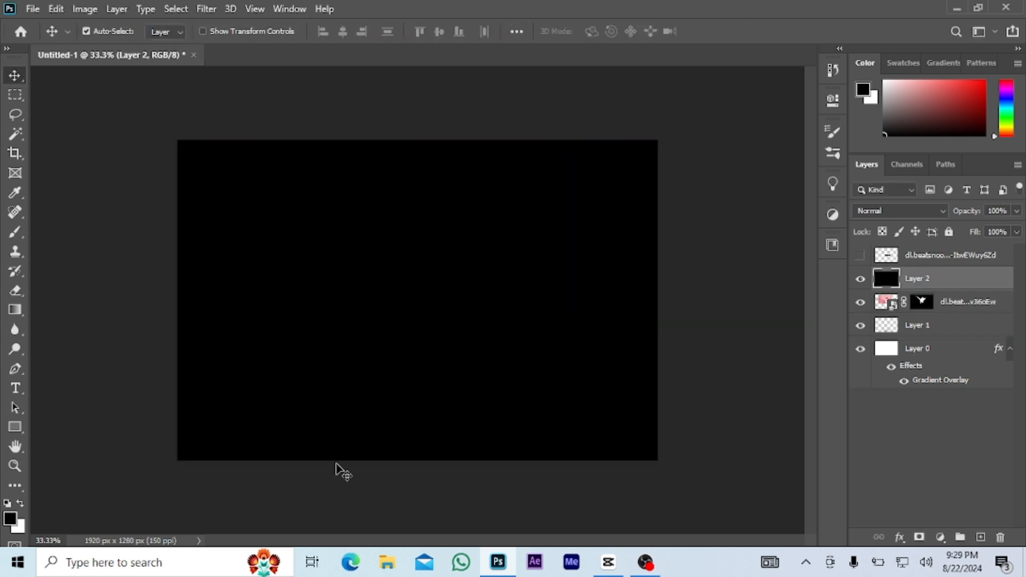
Add a mask to black Layer 2 and paint a soft 1400 px black spot at its centre to form a vignette.
left_click(918, 535)
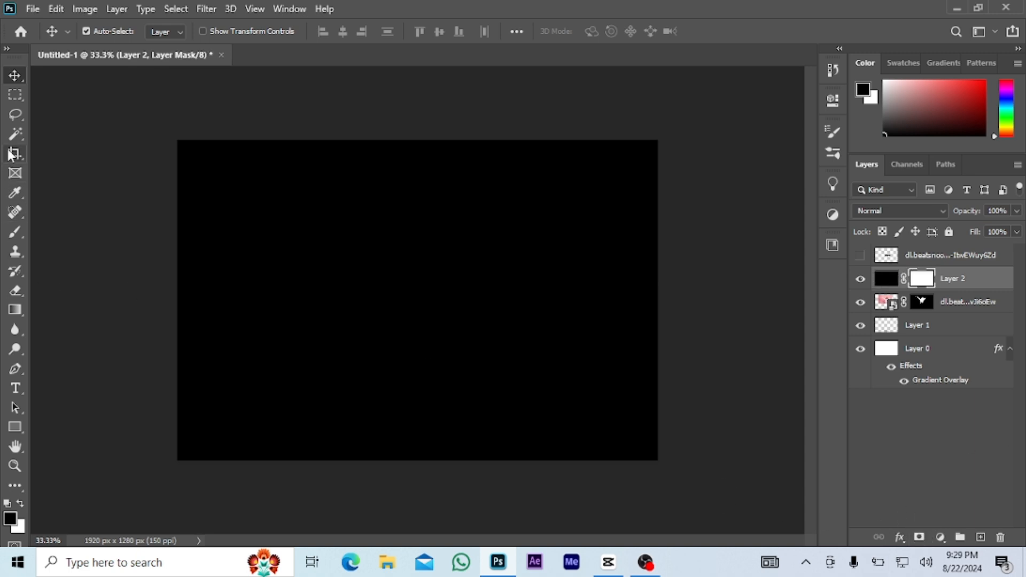
left_click(13, 231)
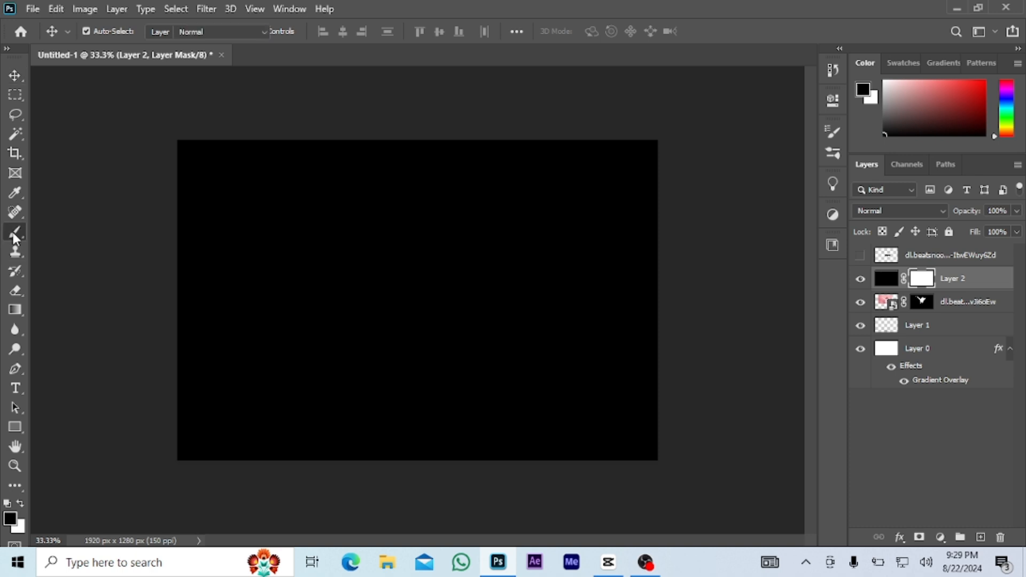
key("bracketright")
key("bracketright")
key("bracketright")
key("bracketright")
key("bracketright")
key("bracketright")
key("bracketright")
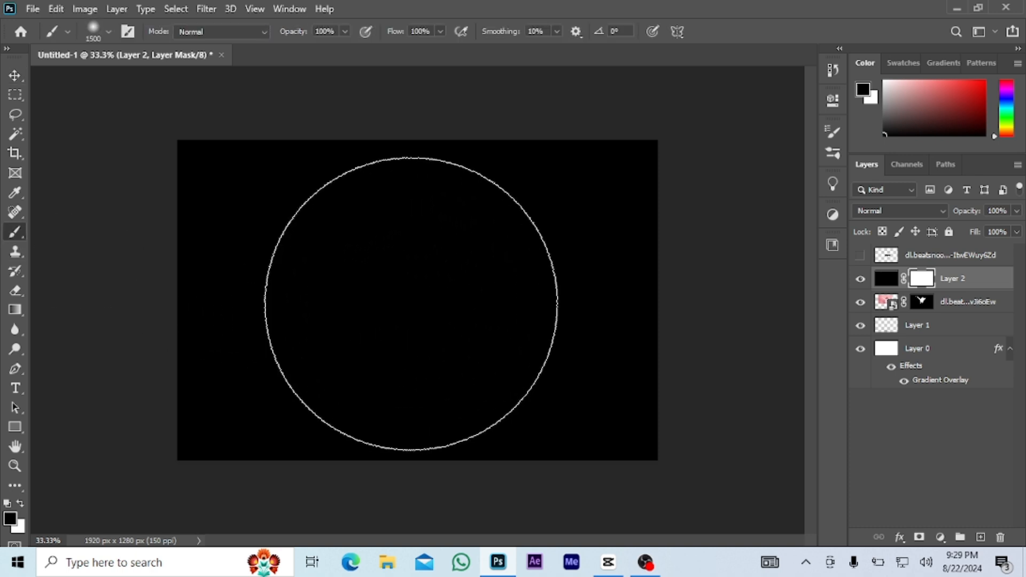
key("bracketleft")
left_click(411, 301)
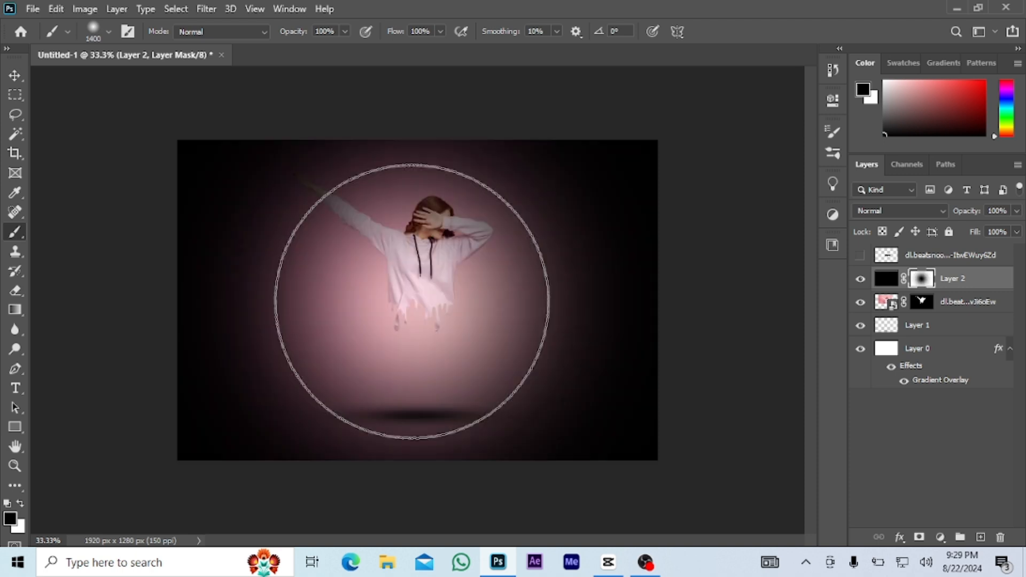
Enlarge the brush to 2300 px and paint one soft black spot at the centre of Layer 2's mask to open up the vignette.
key("bracketright")
key("bracketright")
key("bracketright")
key("bracketright")
key("bracketright")
key("bracketright")
key("bracketright")
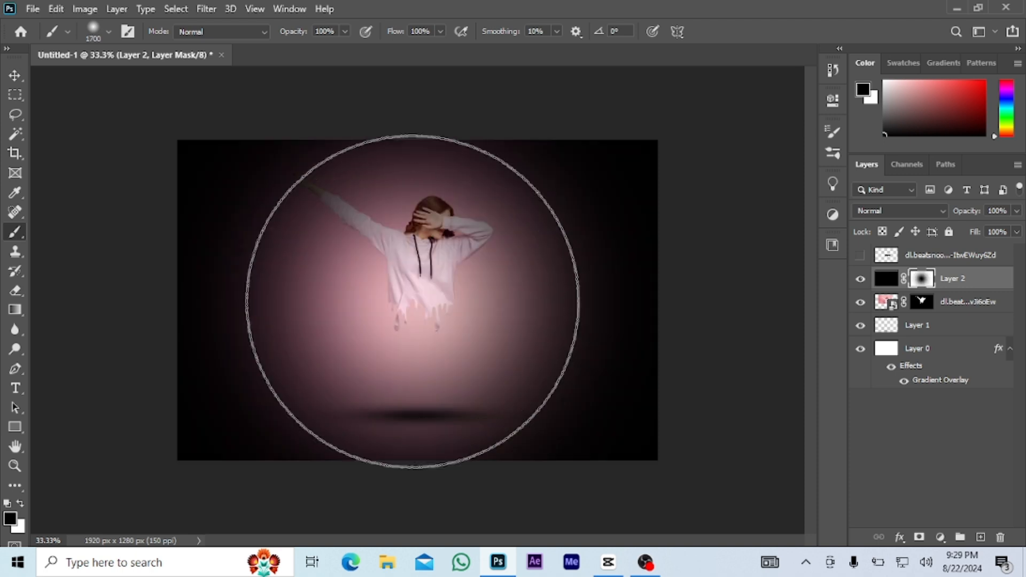
Lighten the vignette further with two more centred black dabs on Layer 2's mask, using brush sizes of 2700 and 2600 px.
key("bracketright")
key("bracketright")
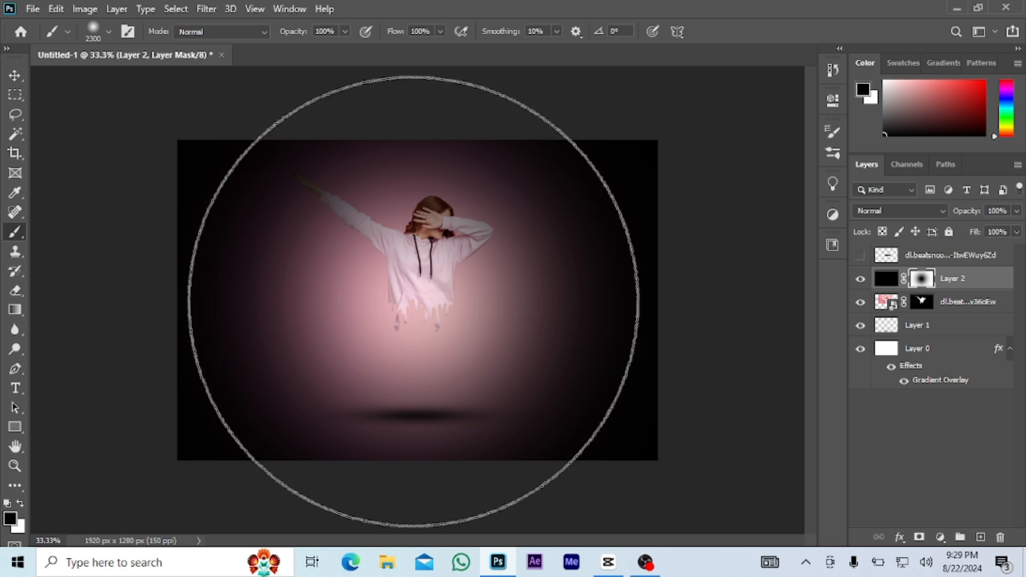
left_click(412, 301)
key("bracketright")
key("bracketright")
key("bracketright")
key("bracketright")
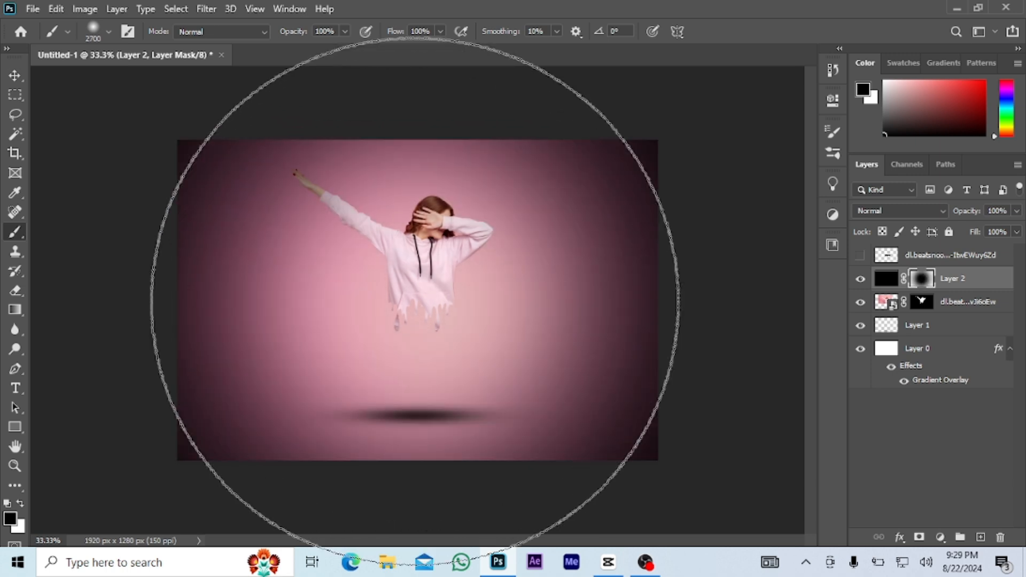
left_click(414, 300)
key("bracketleft")
key("bracketleft")
key("bracketleft")
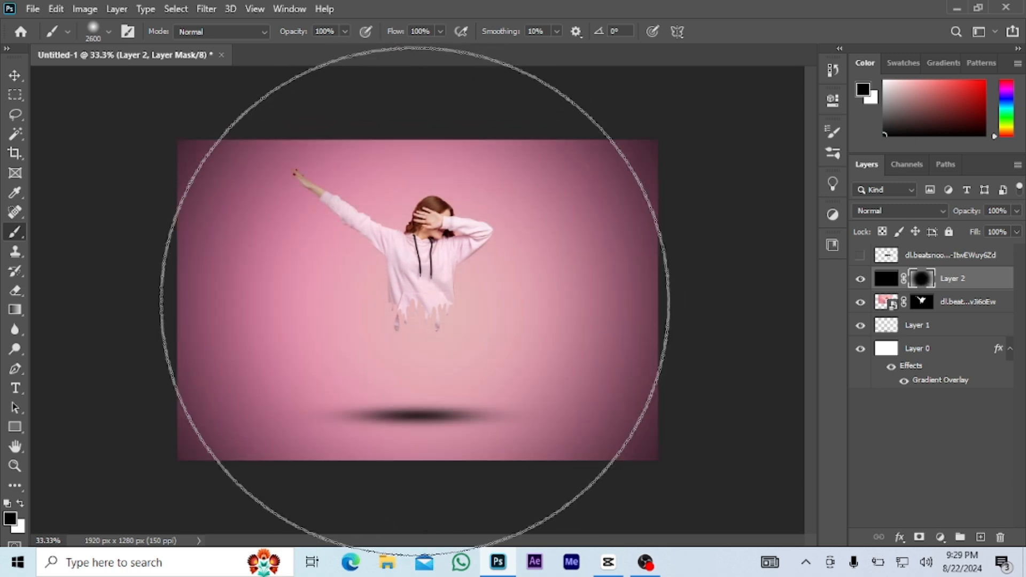
left_click(415, 301)
key("v")
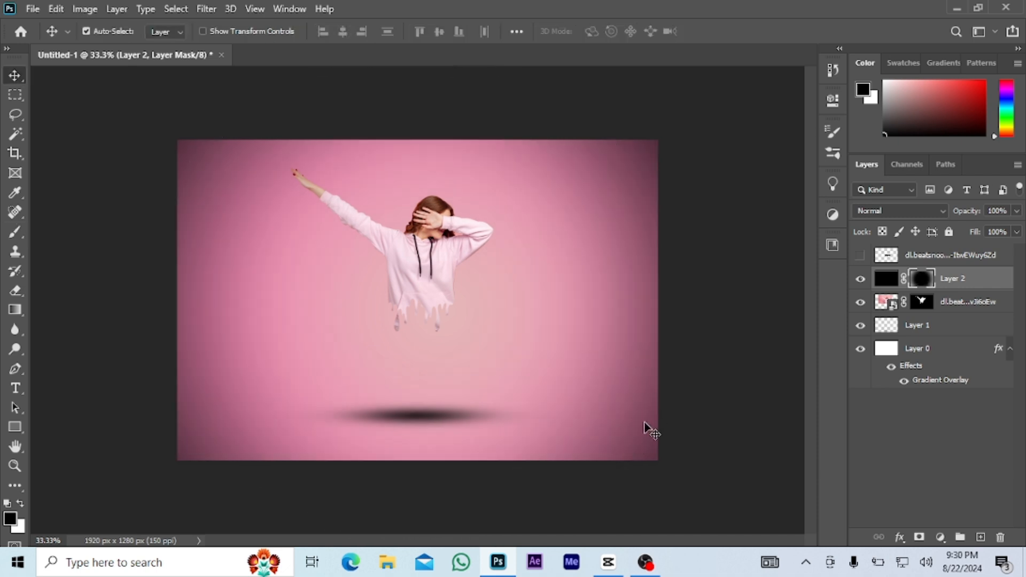
Move the ground shadow on Layer 1 straight up, closer to the hoodie's drips.
key("ctrl+minus")
key("ctrl+minus")
key("ctrl+minus")
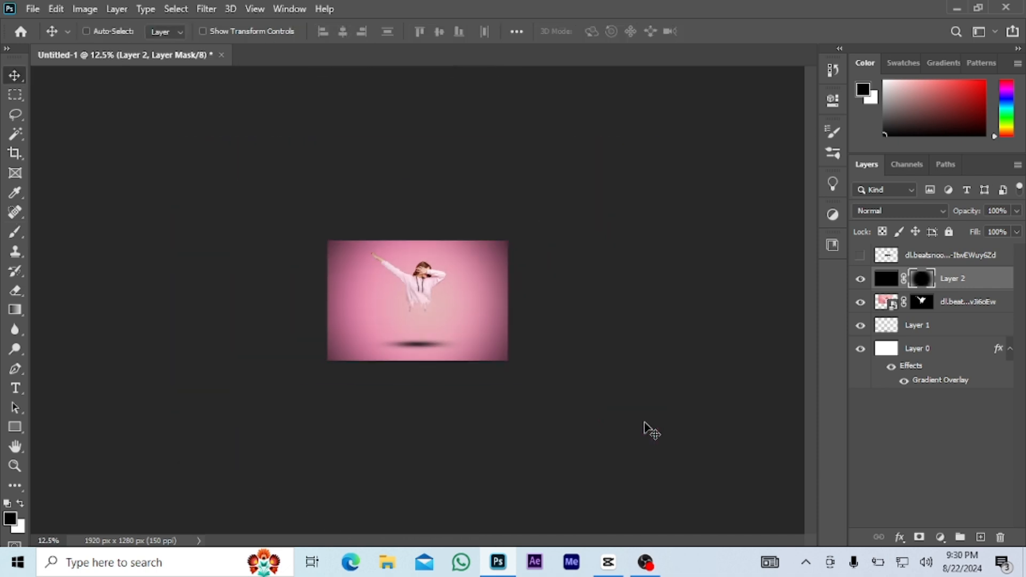
key("ctrl+plus")
key("ctrl+plus")
key("ctrl+plus")
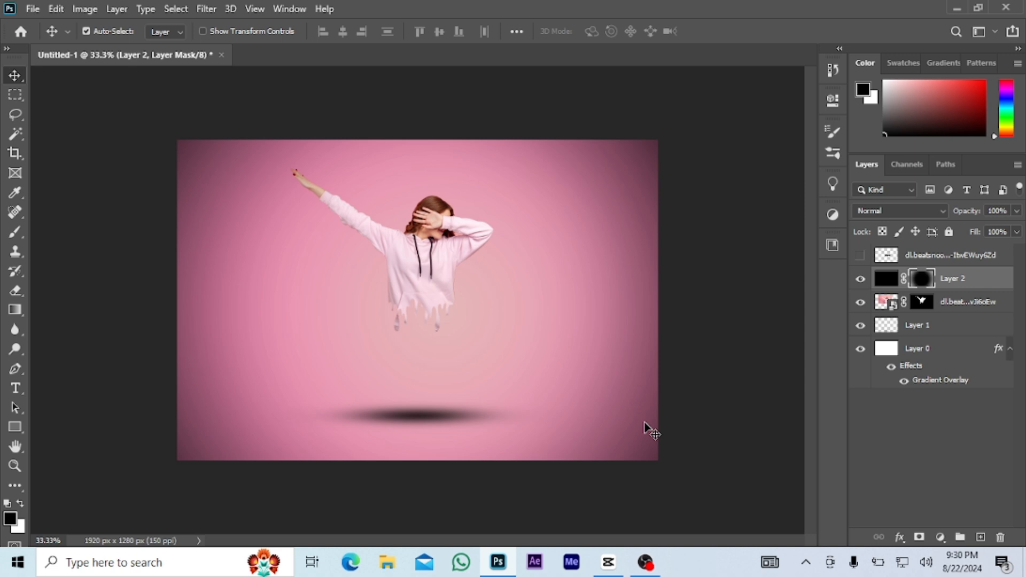
left_click_drag(438, 416, 445, 382)
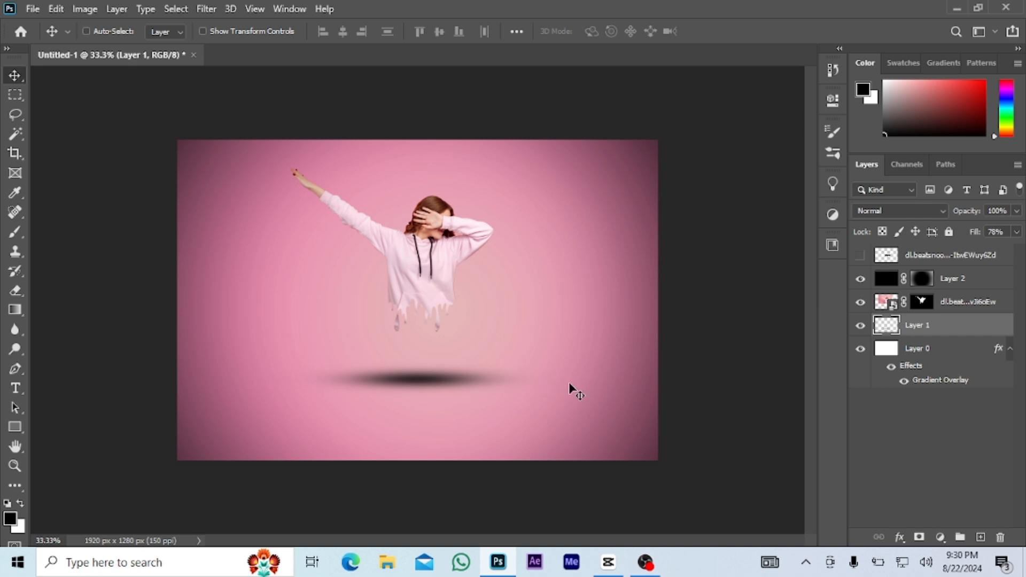
key("ctrl+plus")
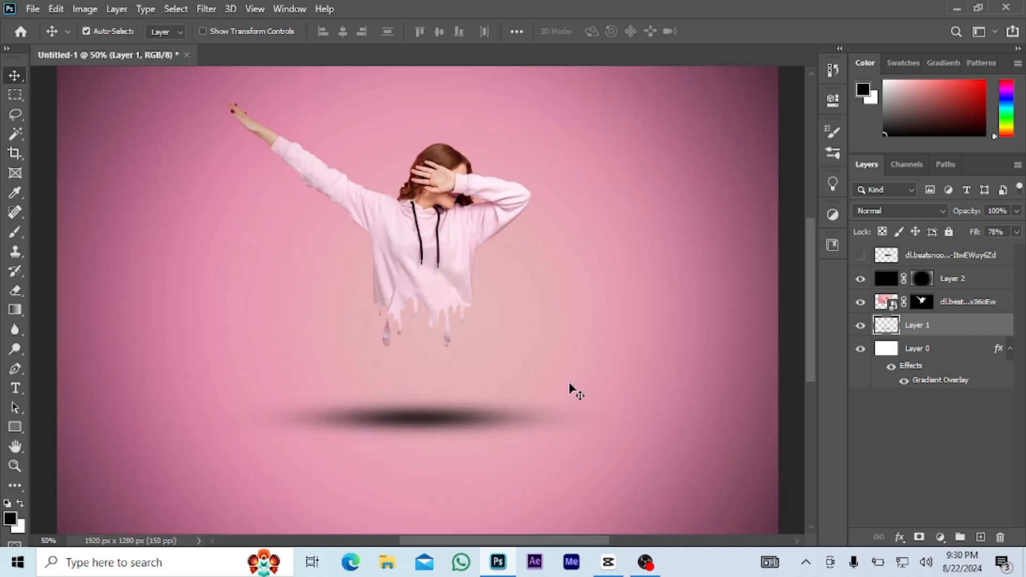
scroll(561, 371, "up", 2)
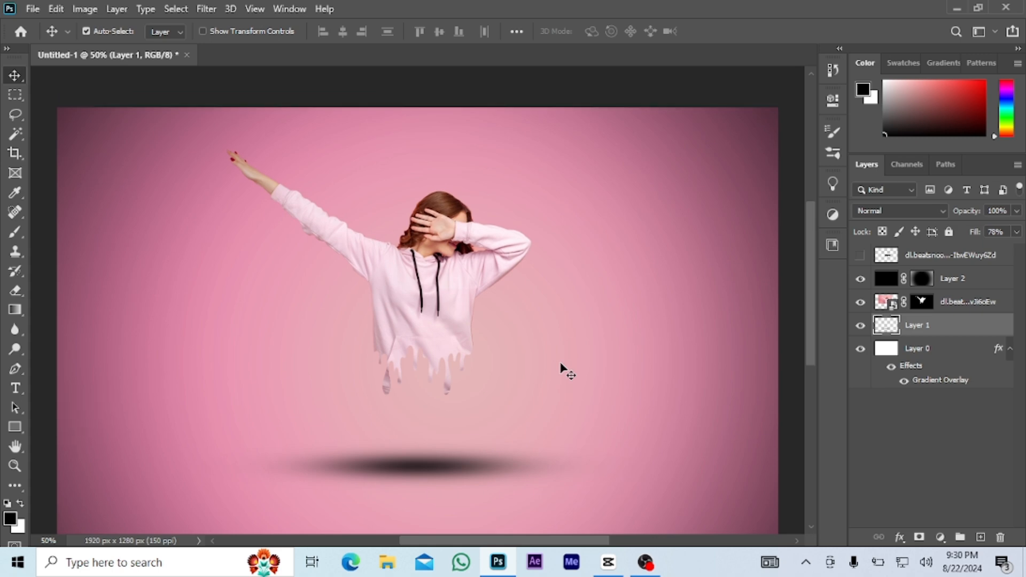